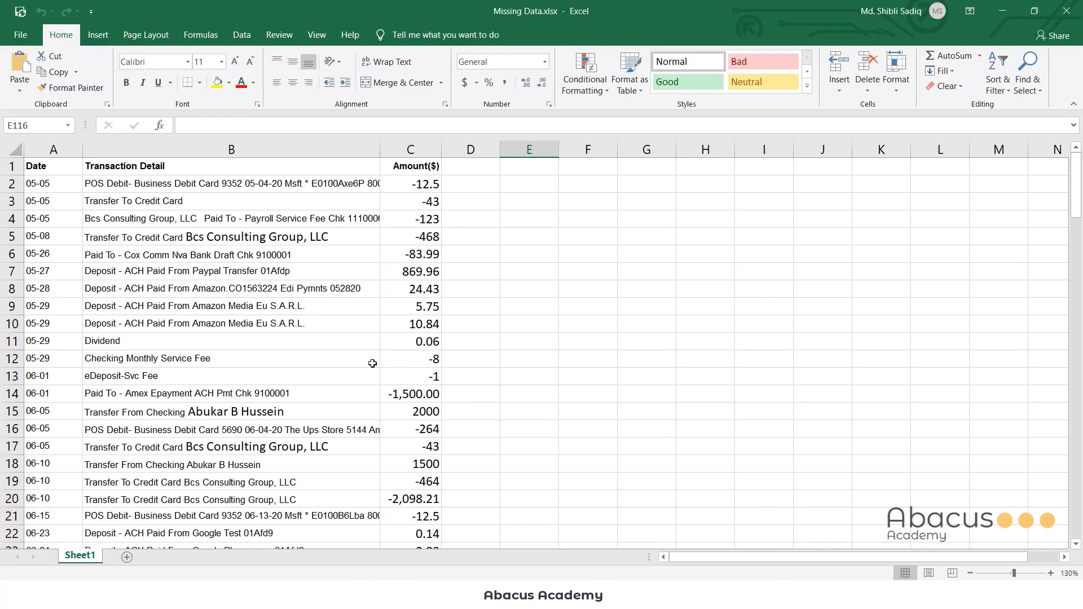
- Examine the Date column from the first transaction to the last to see how its dates are written
scroll(455, 404, down, 1)
scroll(387, 397, up, 1)
ctrl+scroll(384, 395, up, 1)
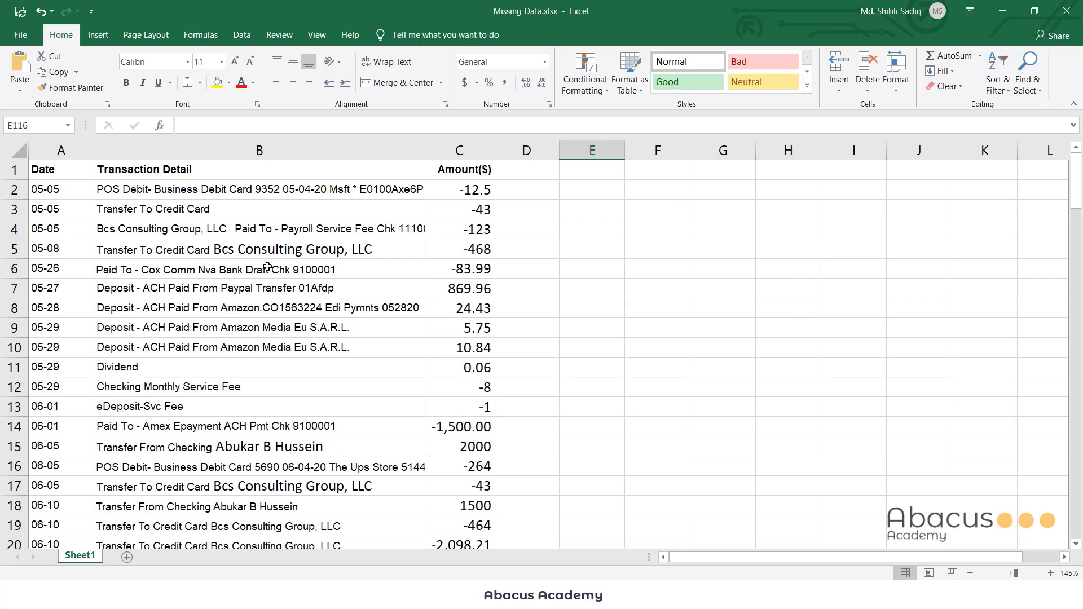
click(51, 247)
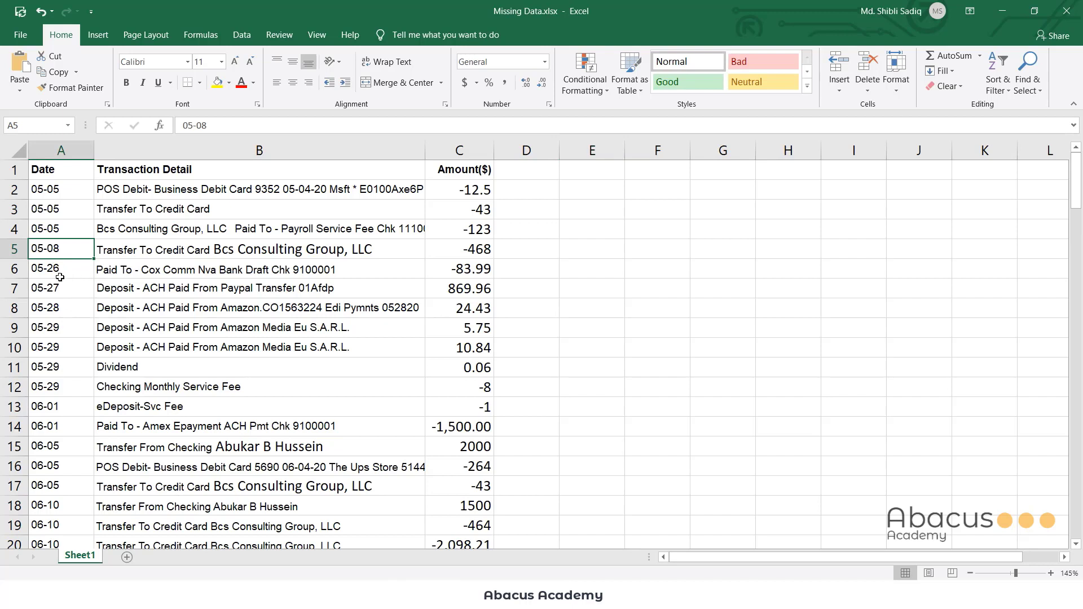
click(65, 309)
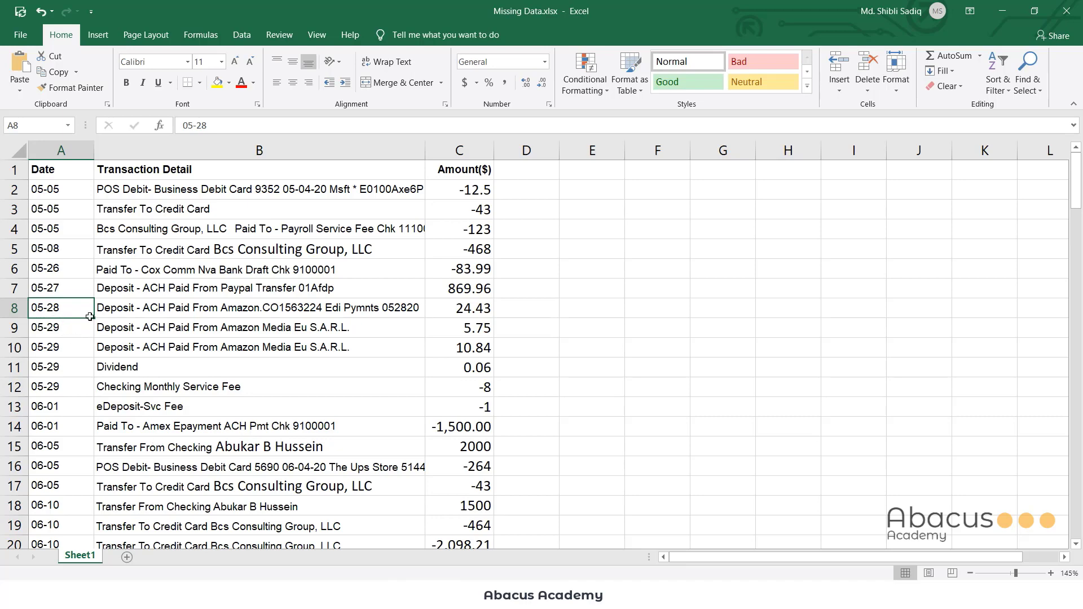
scroll(99, 327, down, 2)
scroll(145, 414, down, 2)
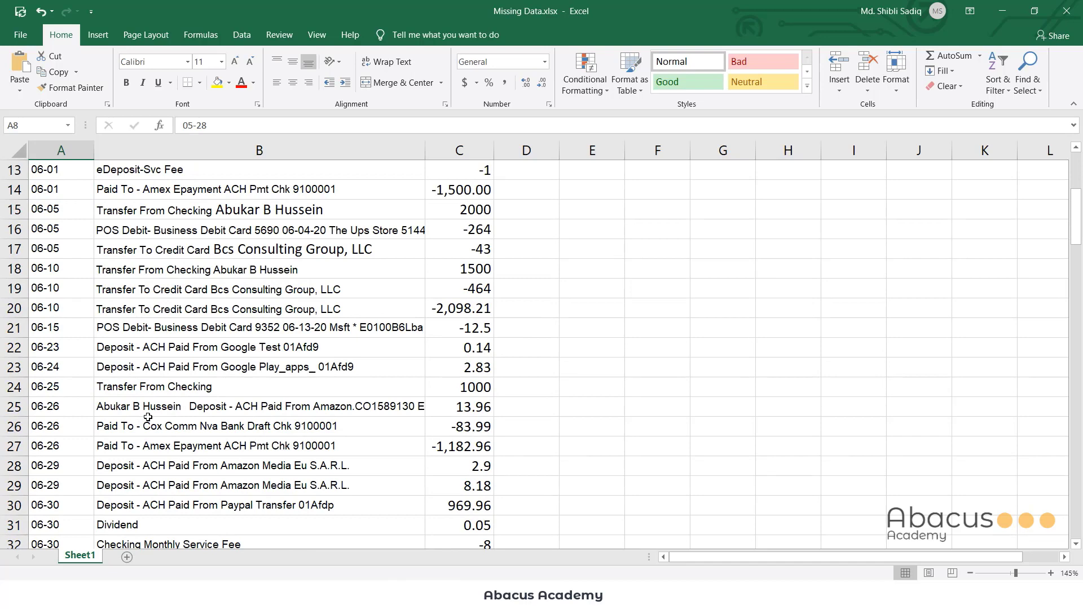
scroll(148, 417, down, 20)
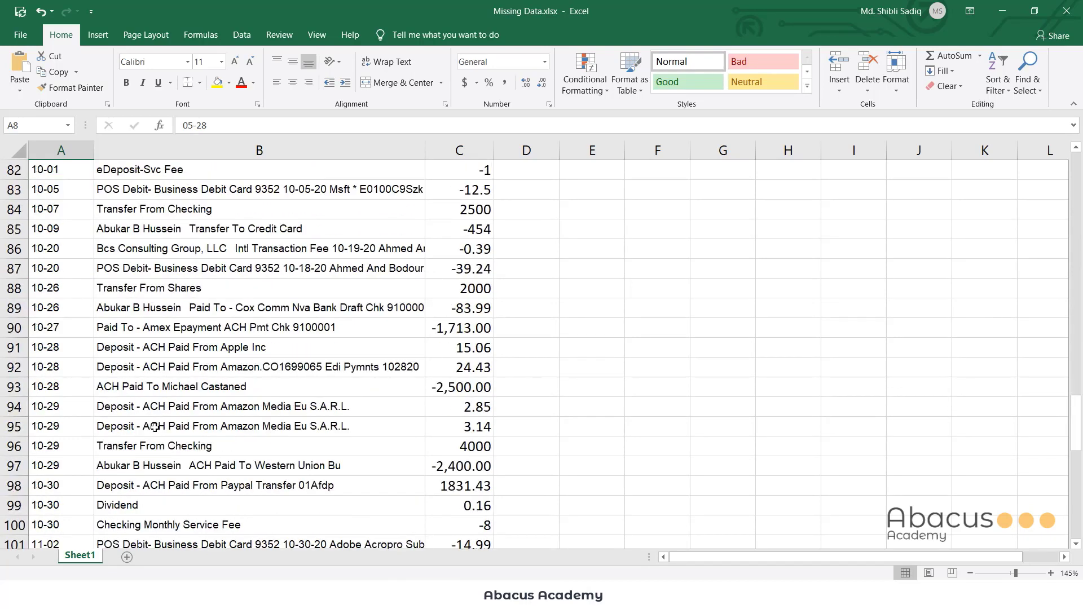
scroll(154, 428, down, 12)
scroll(154, 428, up, 5)
scroll(148, 433, down, 2)
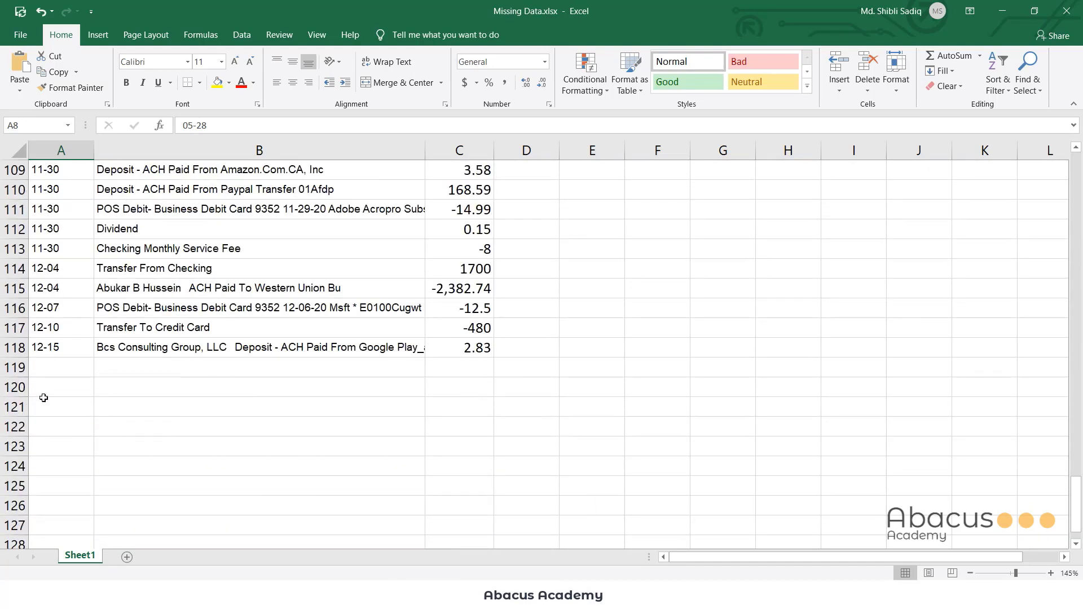
click(41, 346)
scroll(226, 399, up, 20)
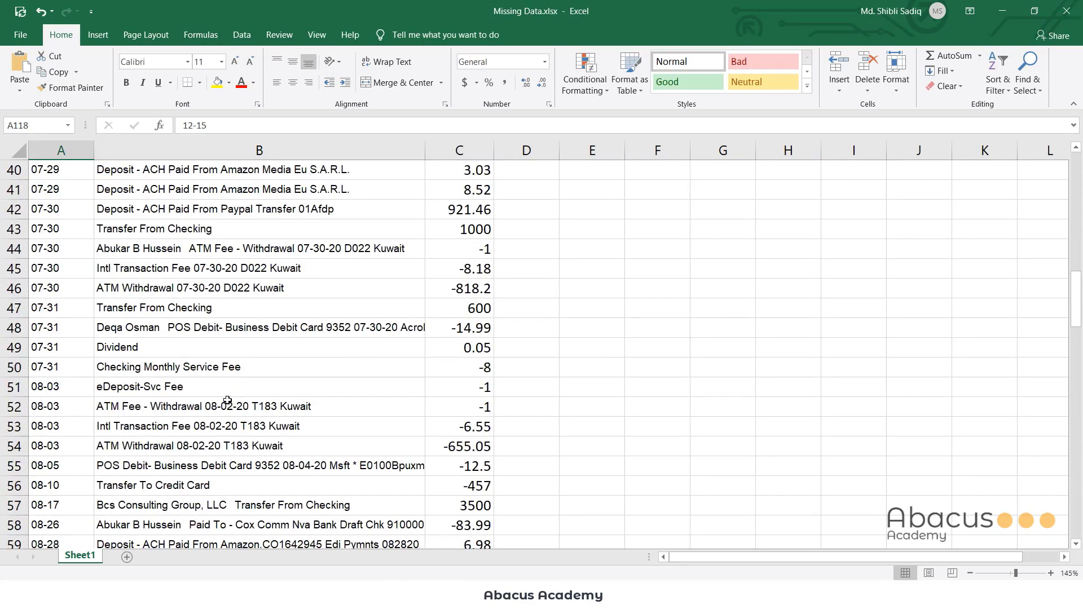
scroll(228, 400, up, 13)
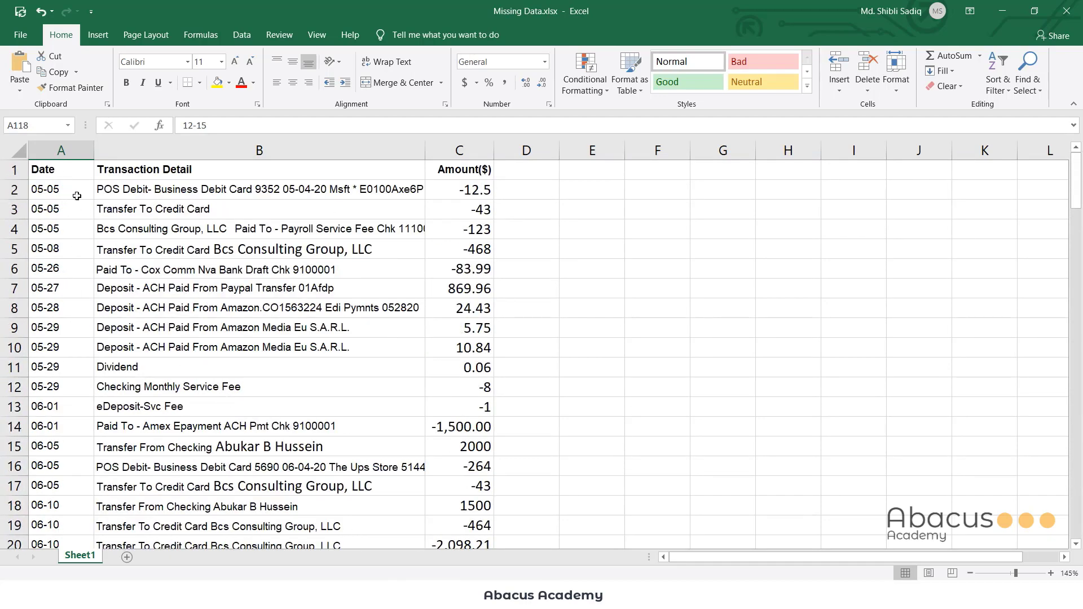
- Try adding the year 2020 to the date in cell A2, and undo the edit
click(74, 190)
double_click(75, 190)
text(-)
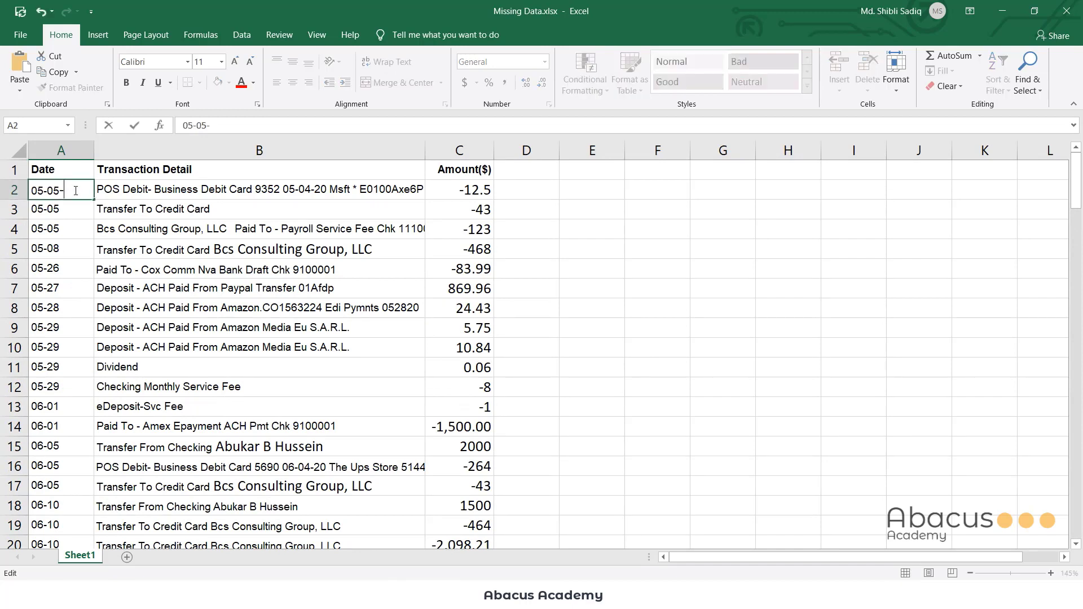
text(2020)
key(Return)
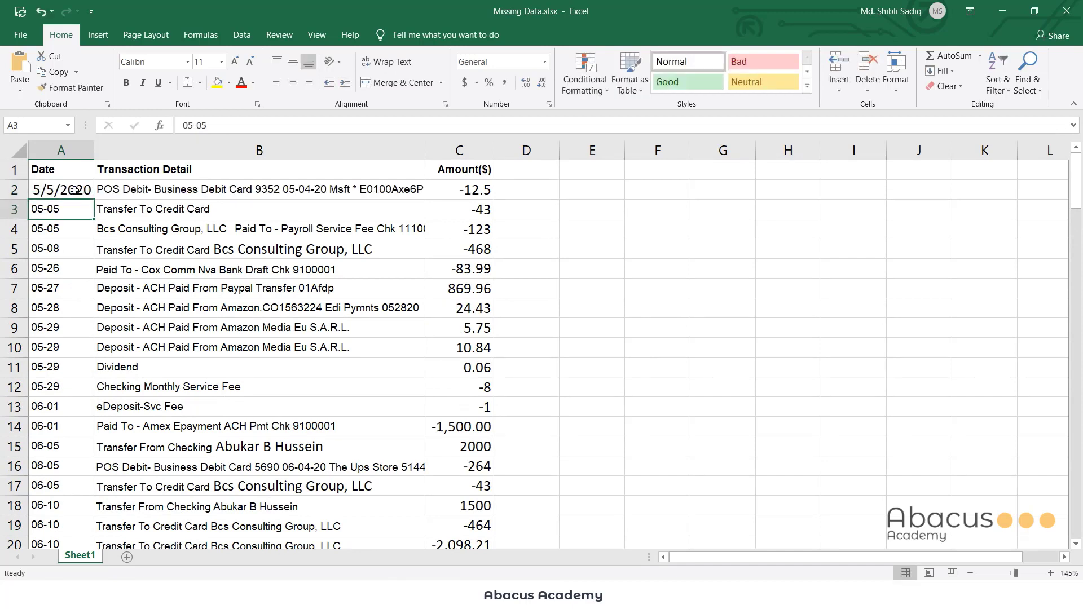
key(ctrl+z)
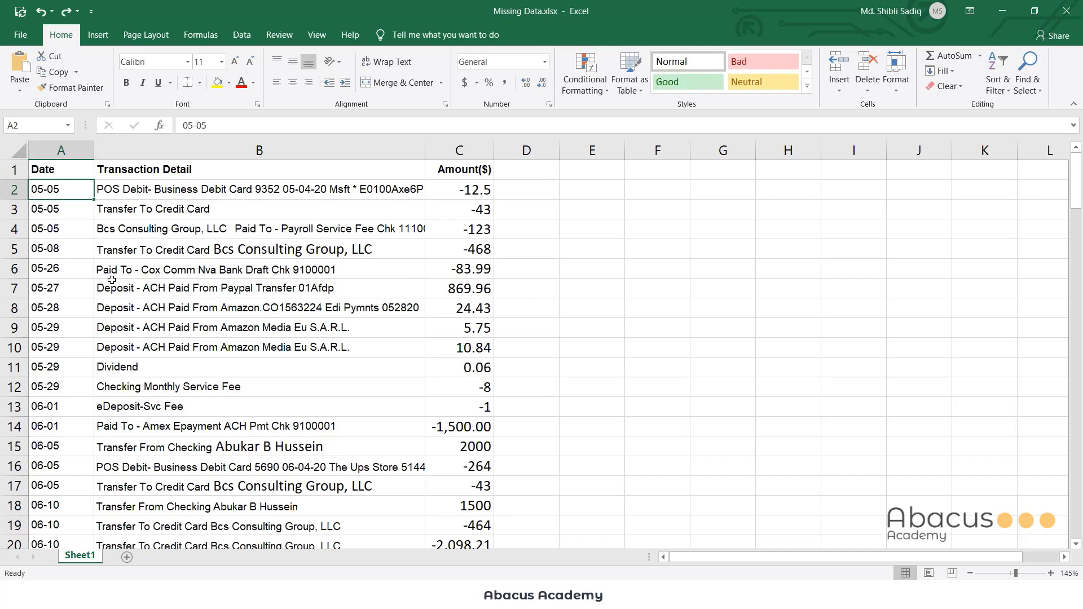
click(76, 216)
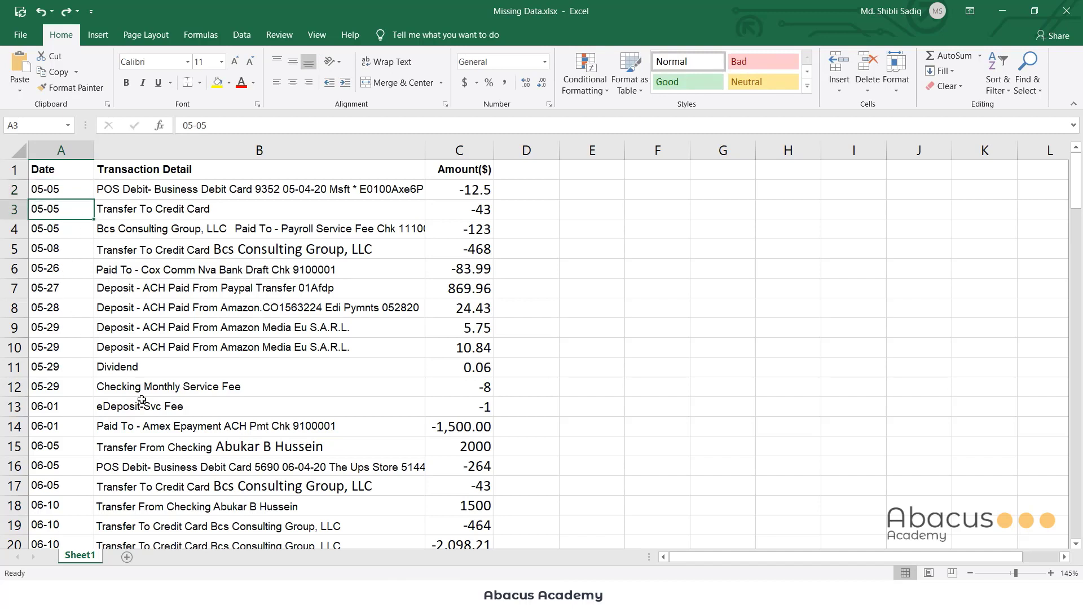
- Format the dates in A2:A118 with the Date category's 3/14 type
click(52, 191)
drag(52, 186, 52, 533)
right_click(69, 361)
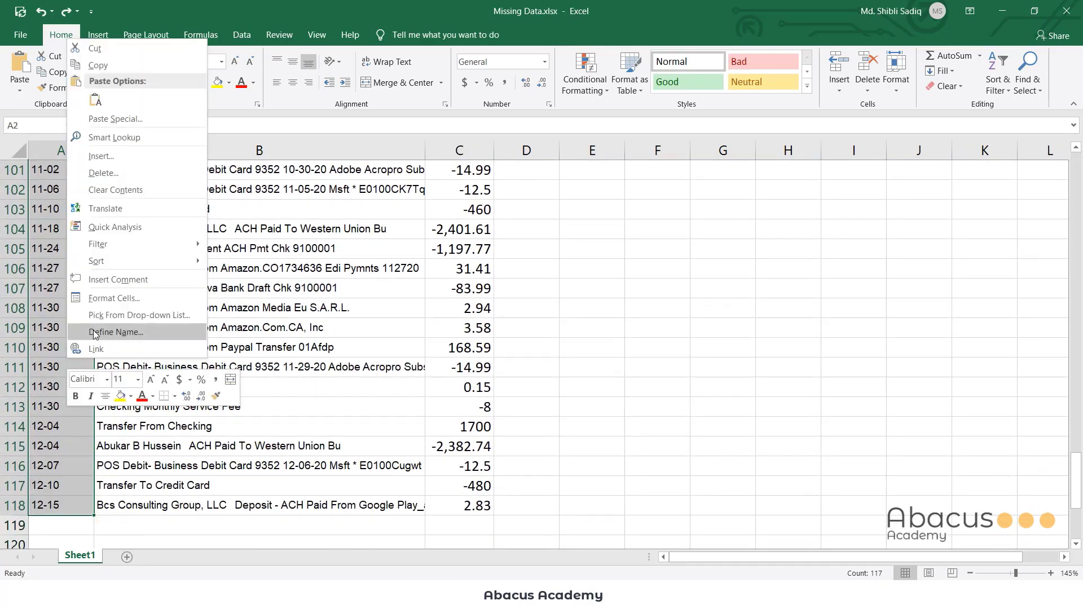
click(118, 298)
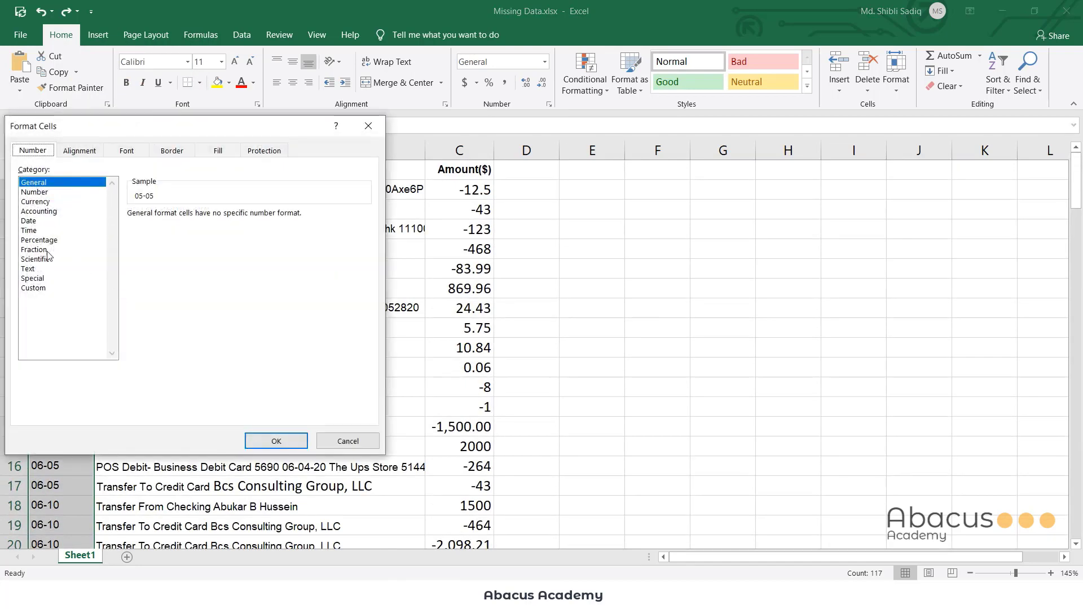
click(44, 224)
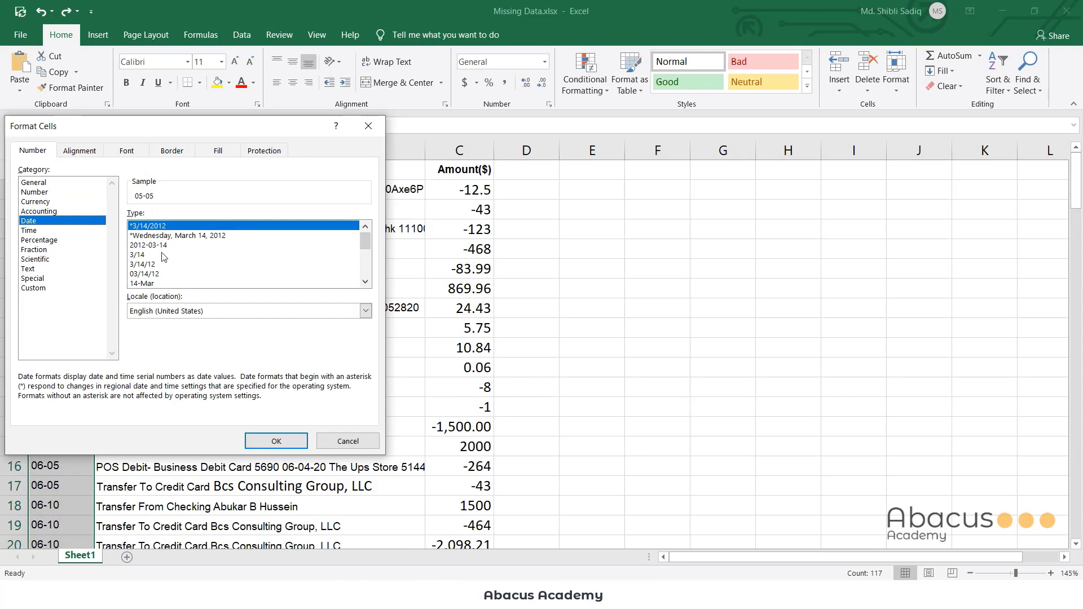
click(142, 256)
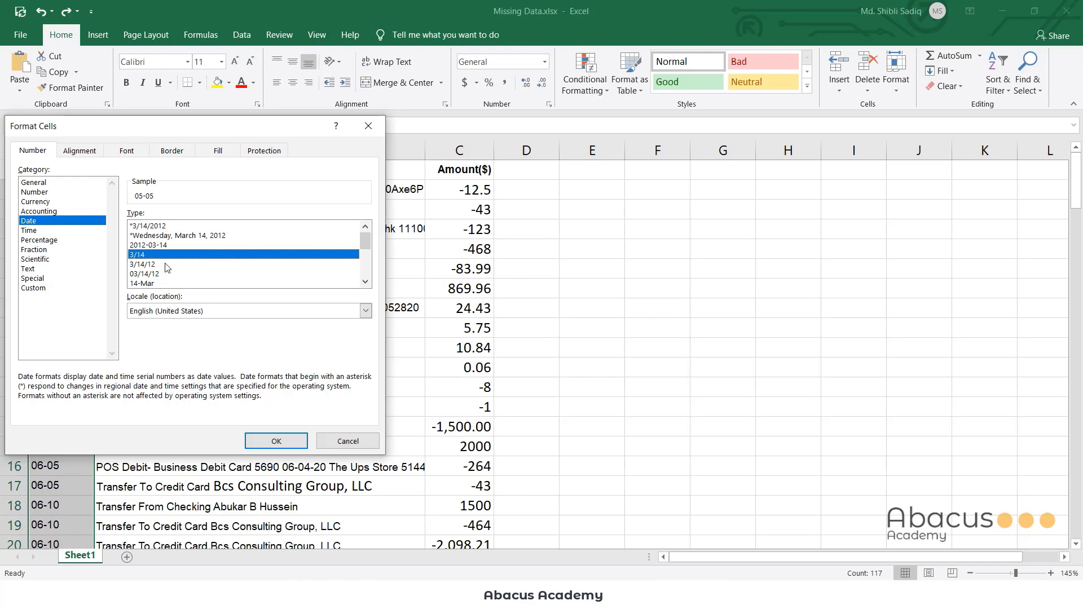
click(274, 438)
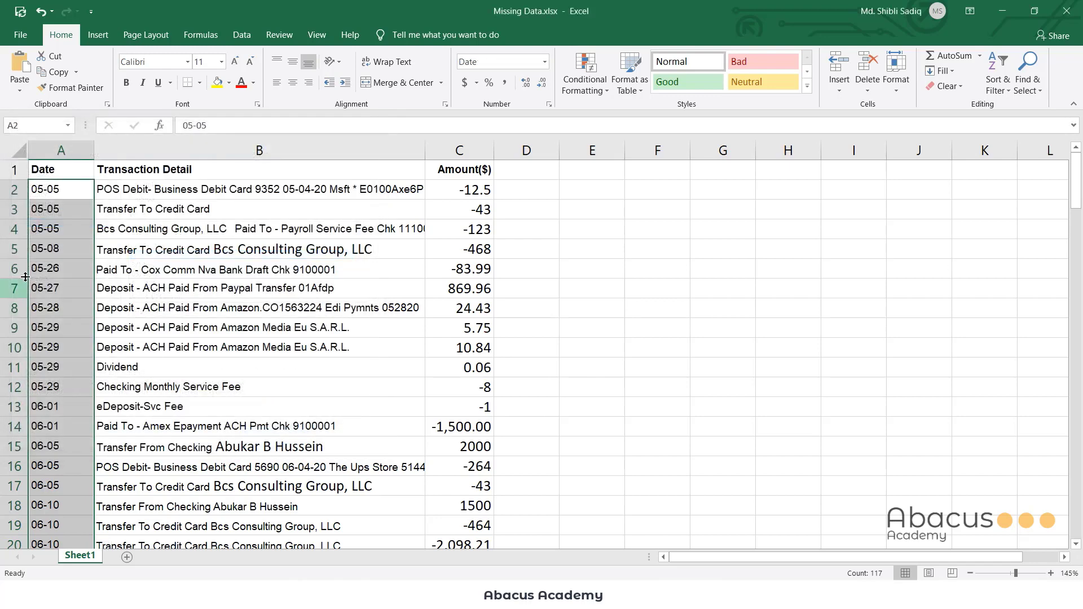
- Convert the text dates in A2:A118 with Text to Columns, using Delimited data and the MDY date format
click(72, 228)
drag(66, 194, 64, 508)
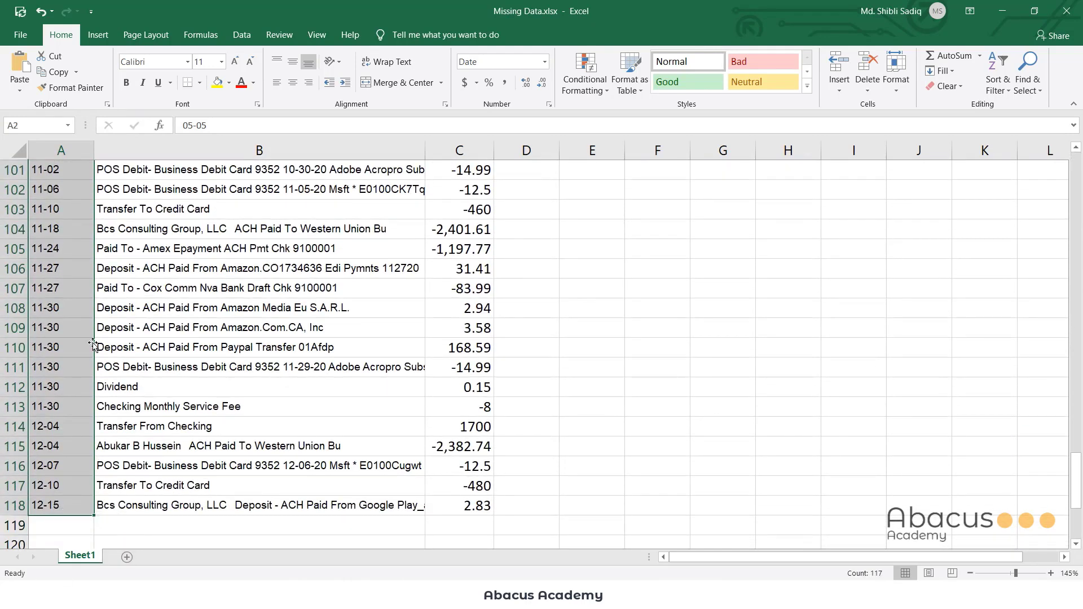
click(241, 35)
click(550, 85)
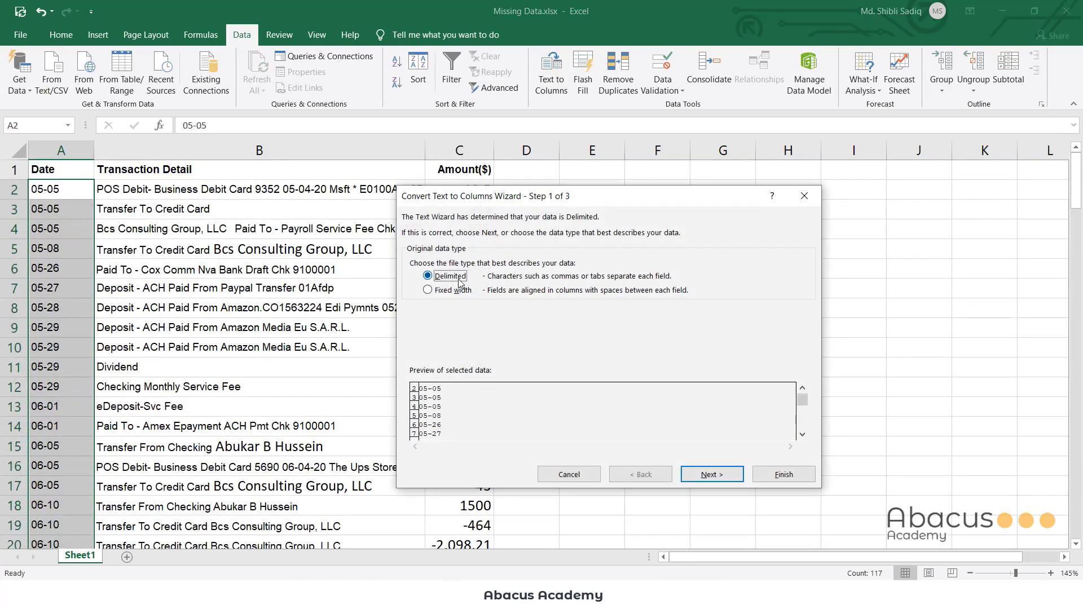
click(711, 475)
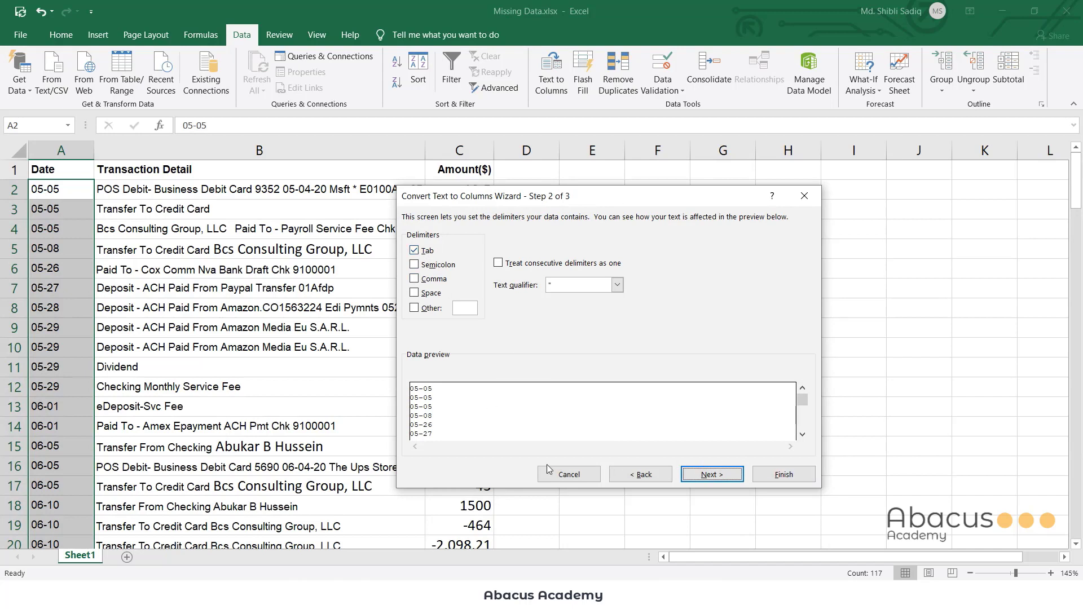
click(727, 480)
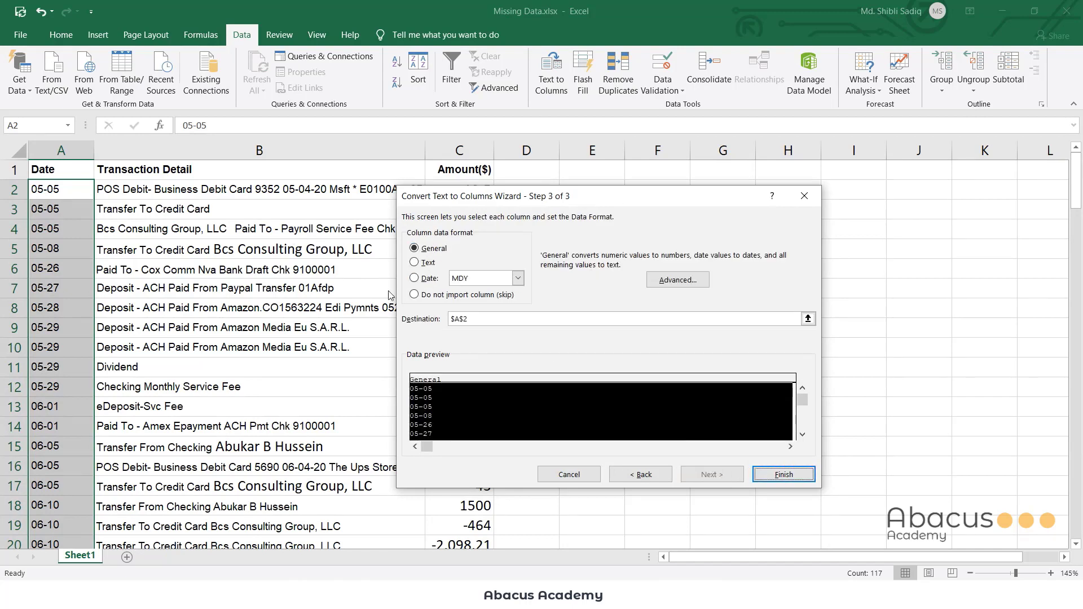
click(423, 280)
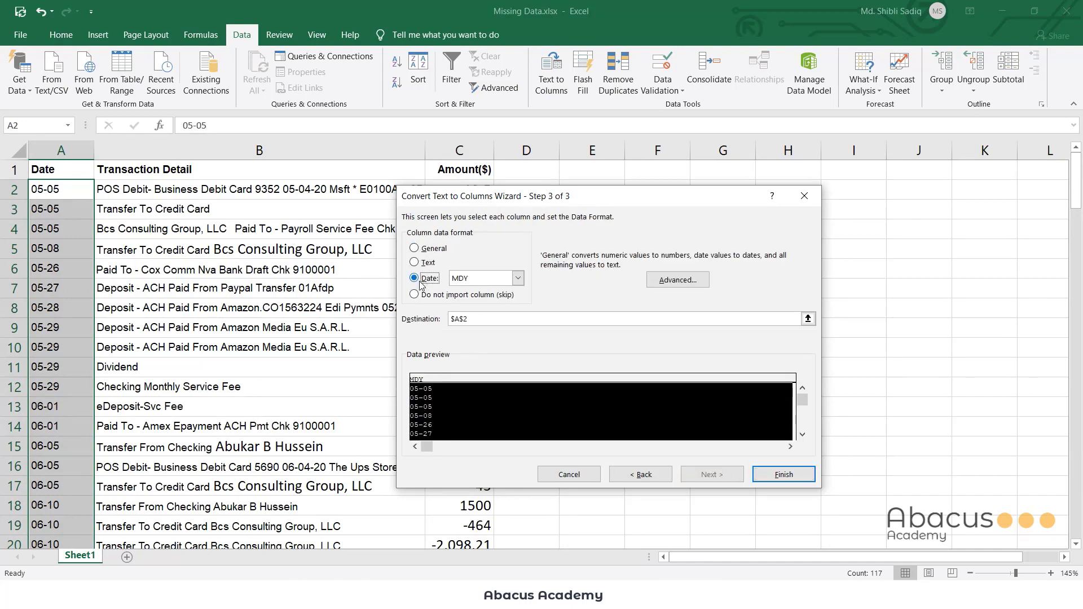
click(517, 279)
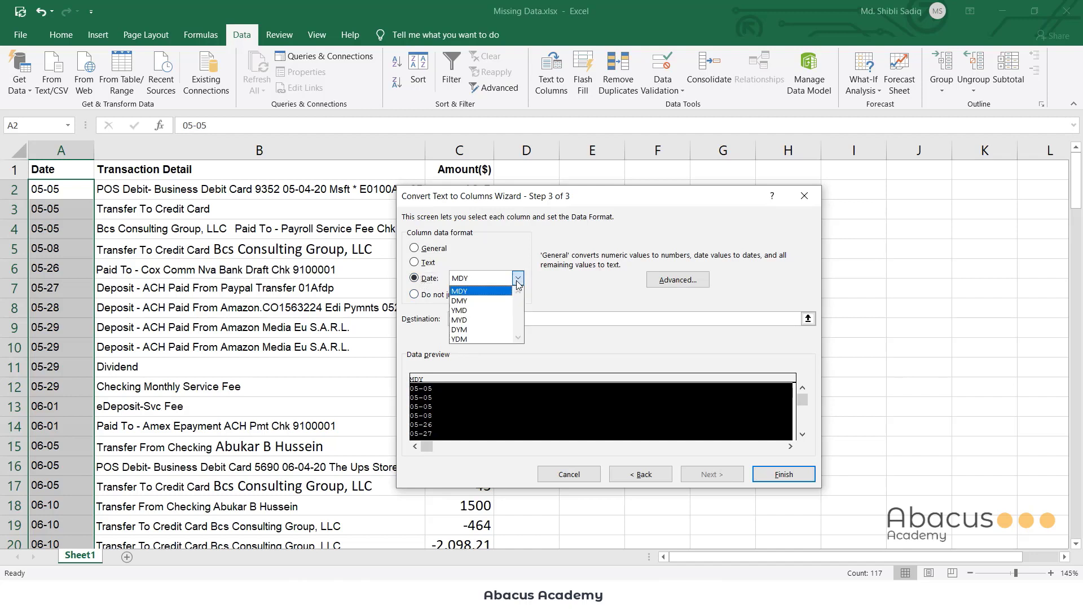
click(489, 292)
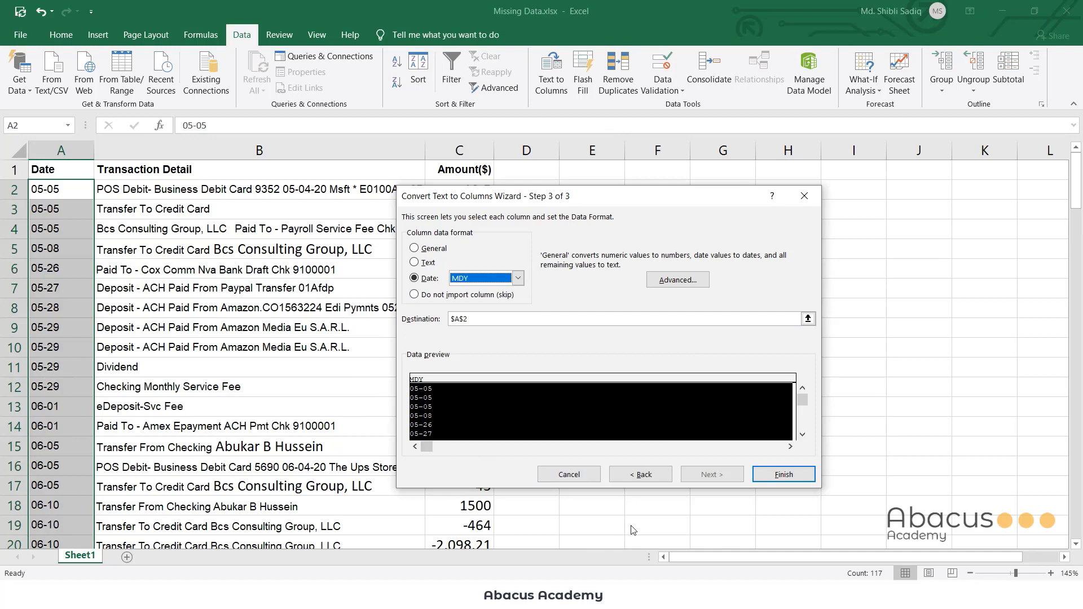
click(784, 475)
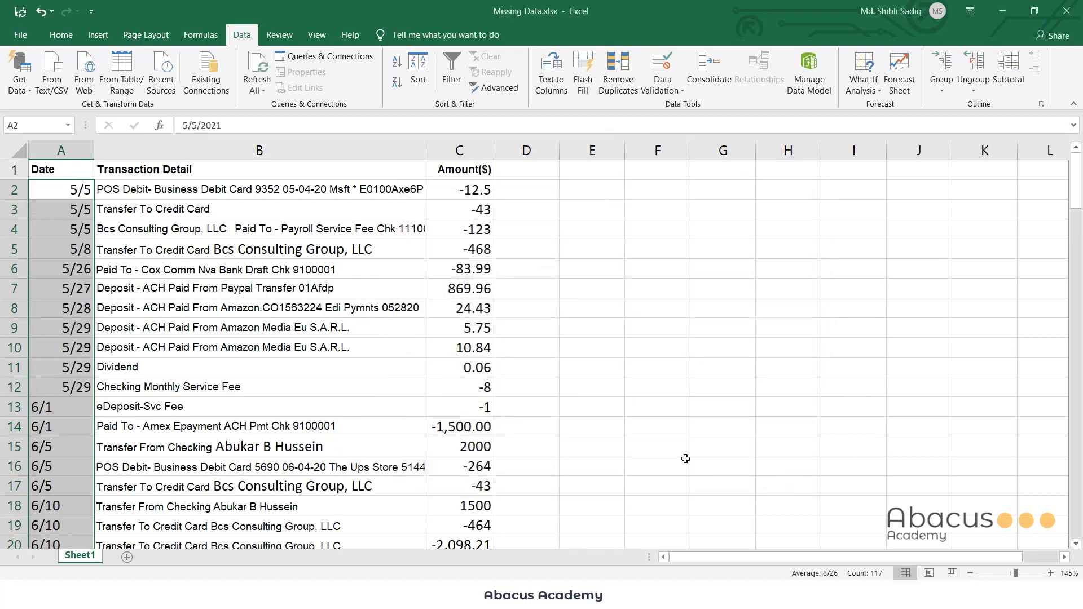
click(131, 267)
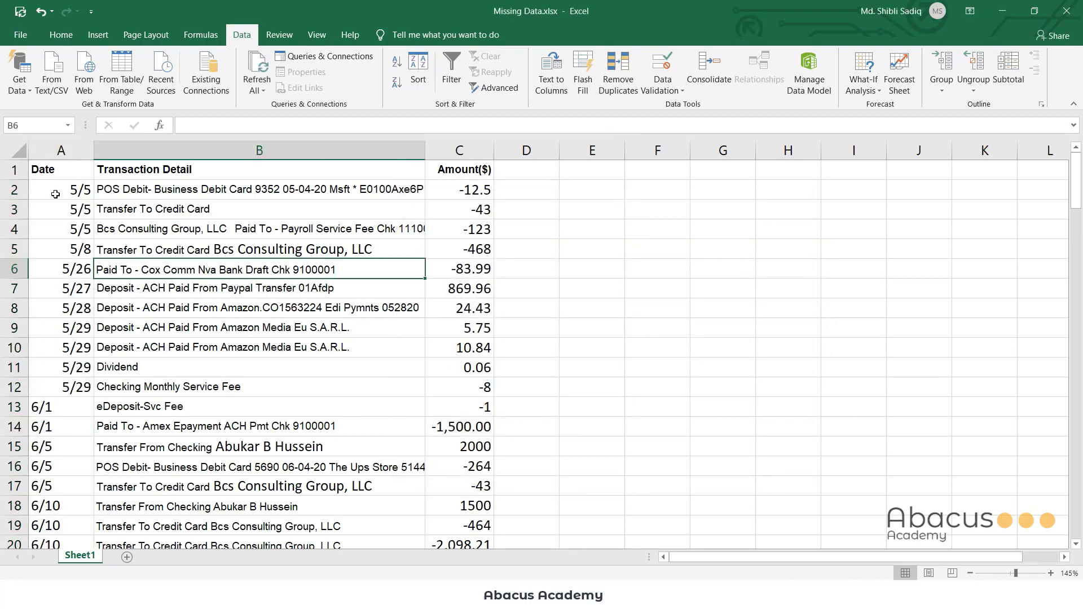
- Format the dates in A2:A118 with the *3/14/2012 date type so they include the year
drag(55, 194, 85, 515)
right_click(47, 323)
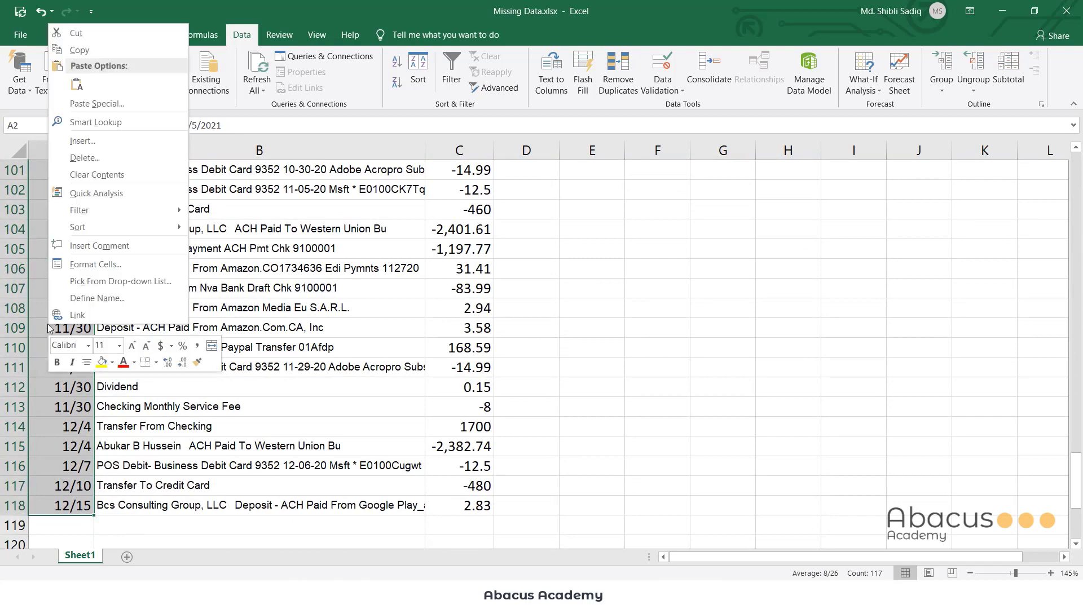
click(87, 264)
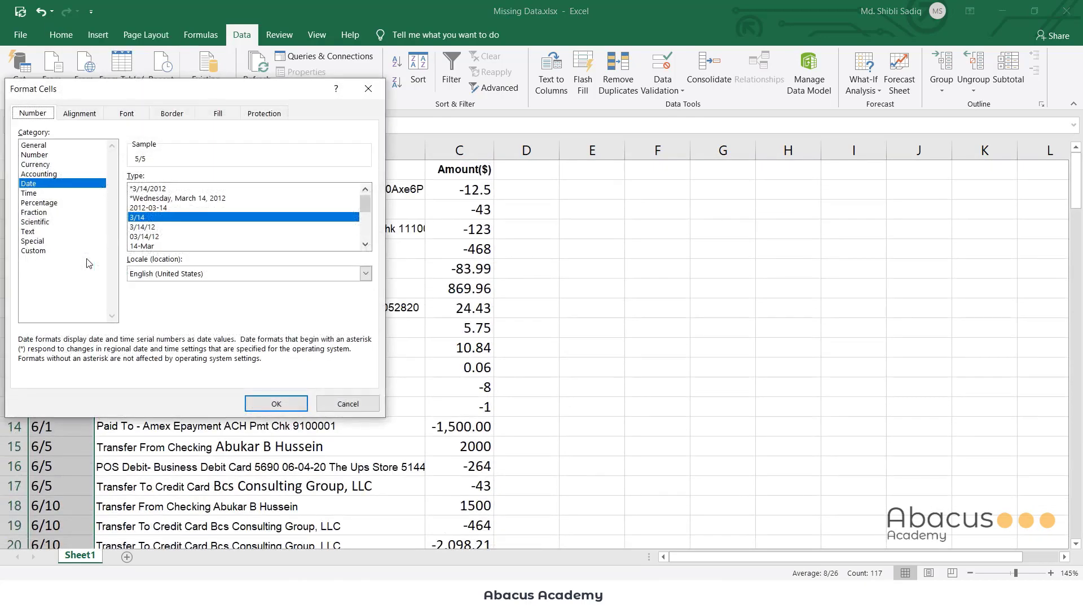
click(165, 189)
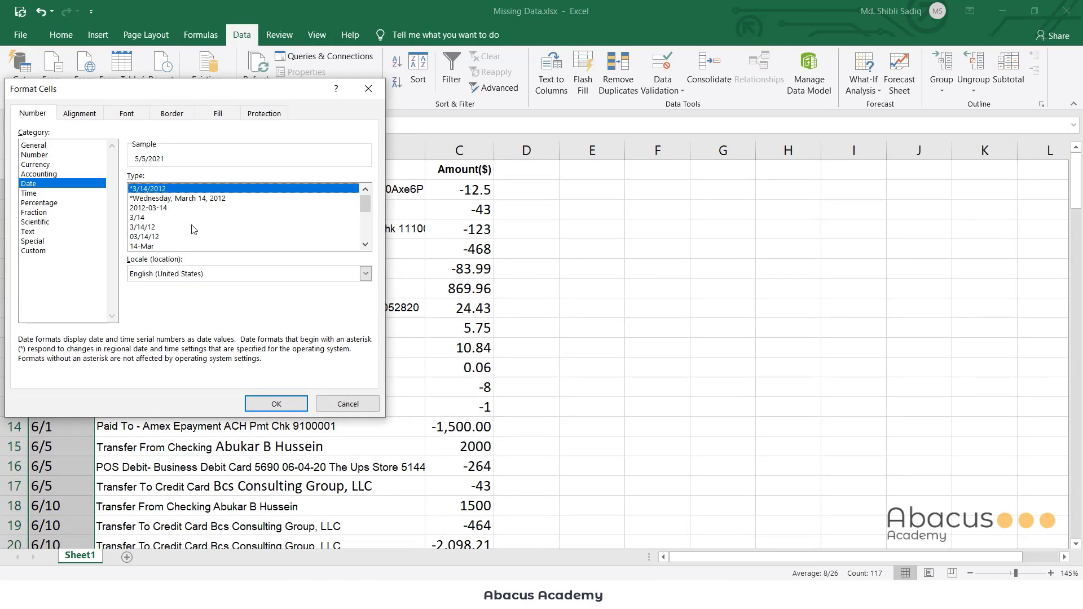
click(276, 404)
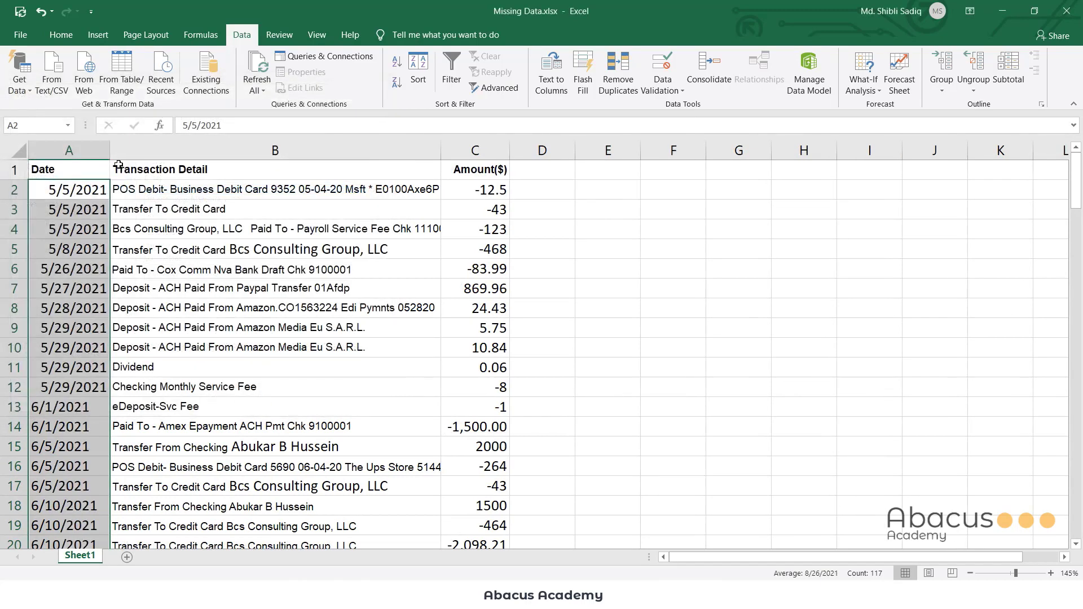
- Left-align the whole Date column
click(61, 35)
click(69, 150)
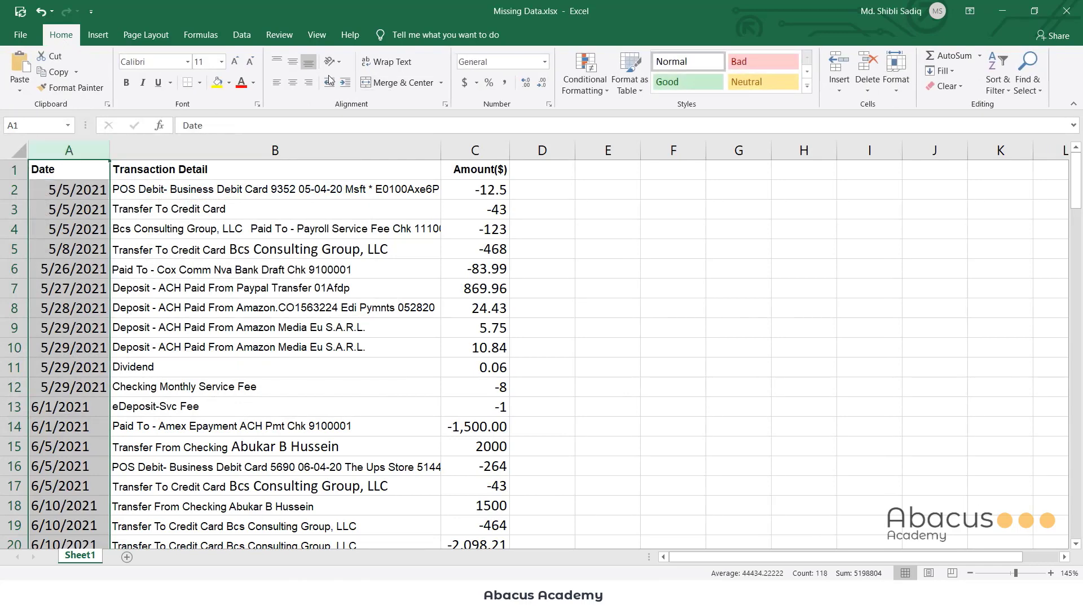
click(277, 82)
click(172, 321)
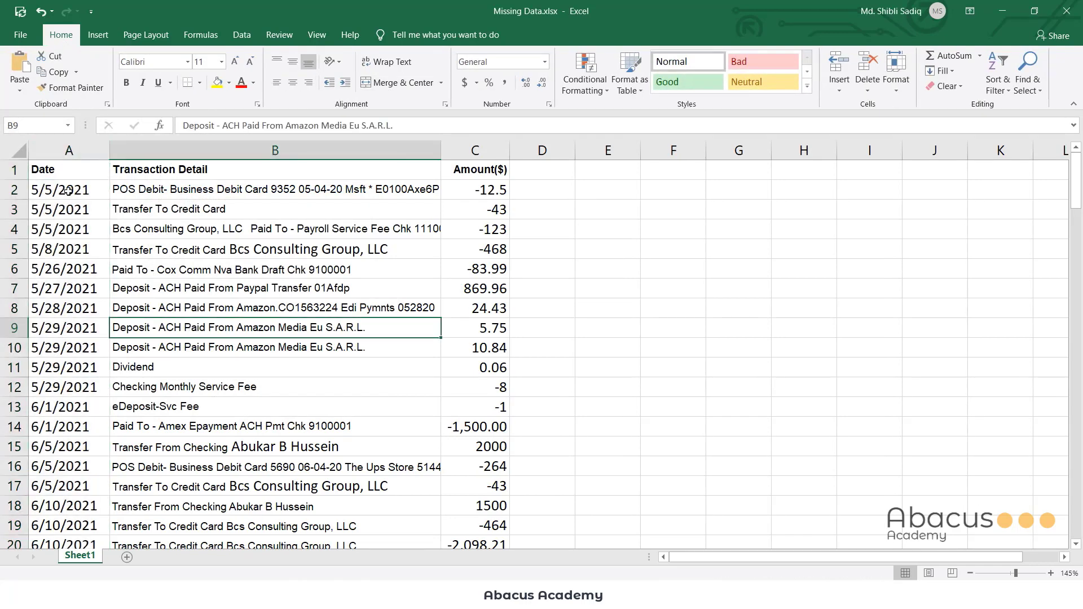
- Add filters to the header row of the transaction table
click(4, 170)
click(998, 85)
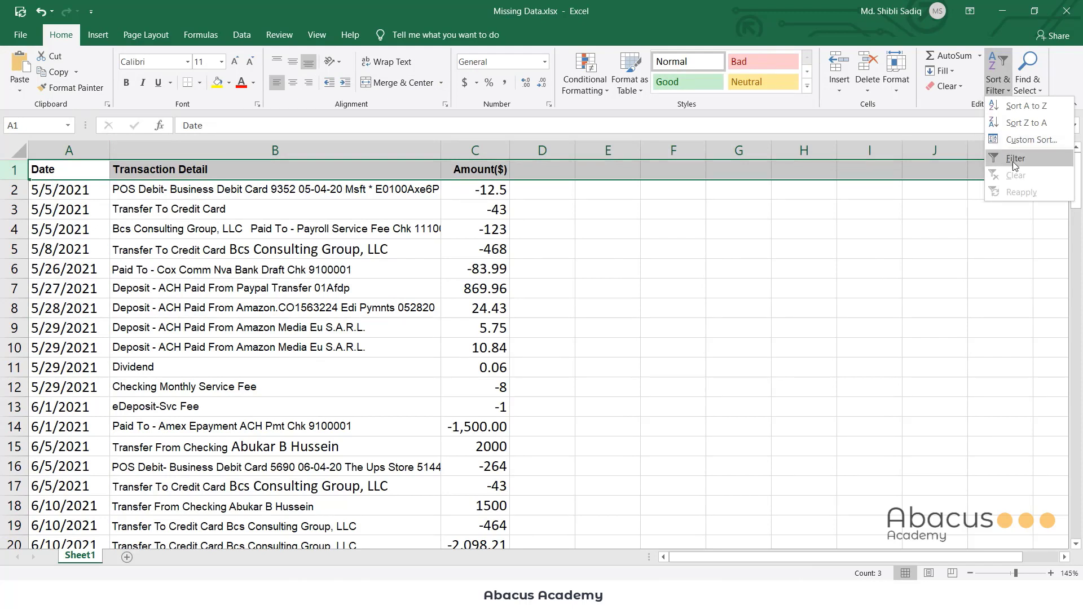
click(1015, 158)
click(232, 289)
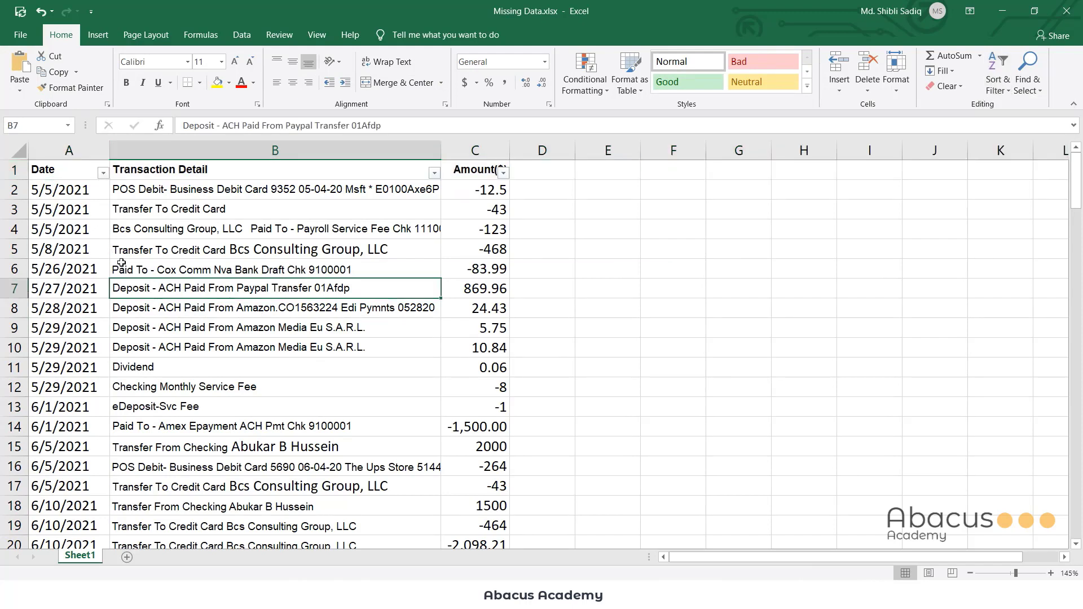
click(87, 190)
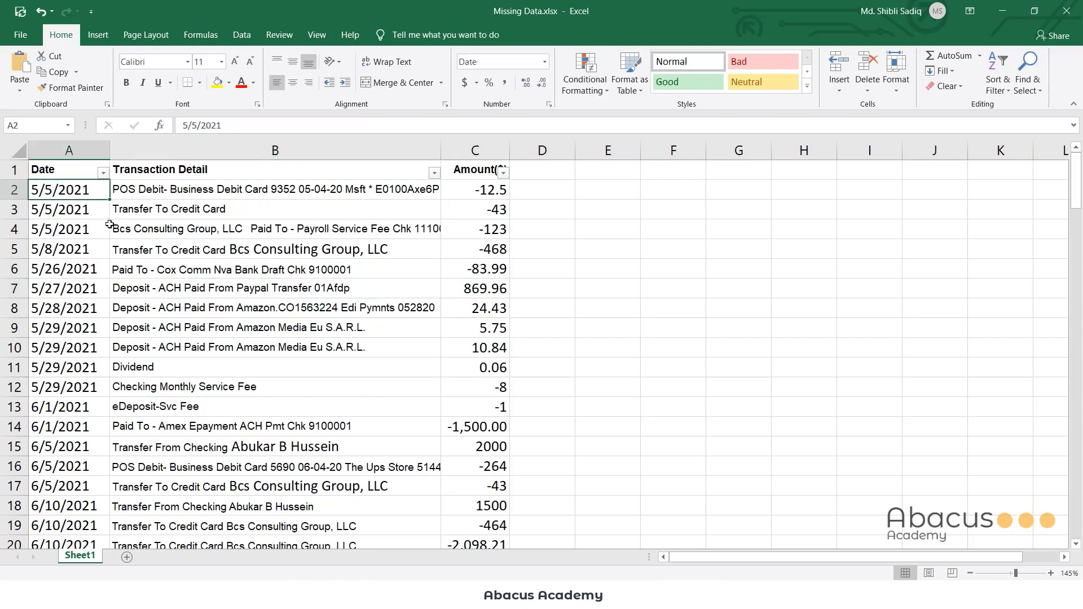
- Insert a blank column between the Date and Transaction Detail columns
click(91, 231)
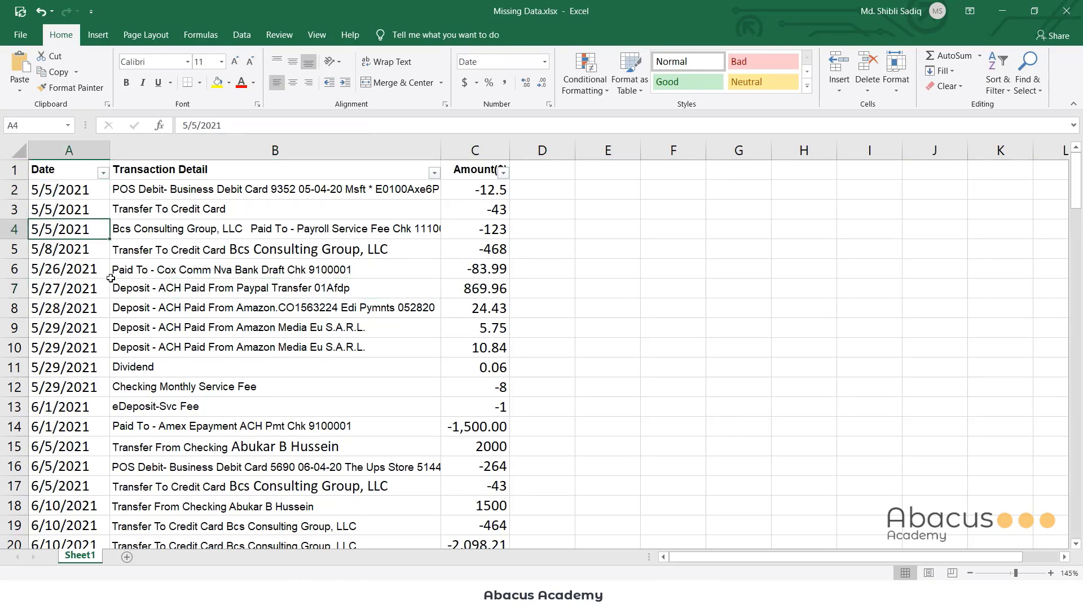
scroll(91, 280, down, 5)
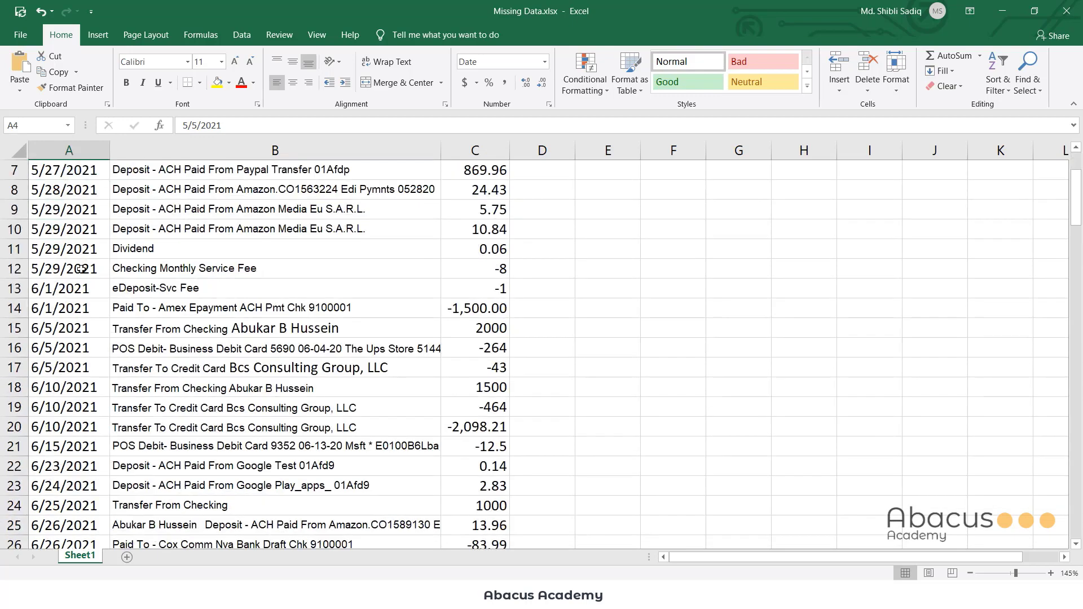
scroll(91, 280, down, 20)
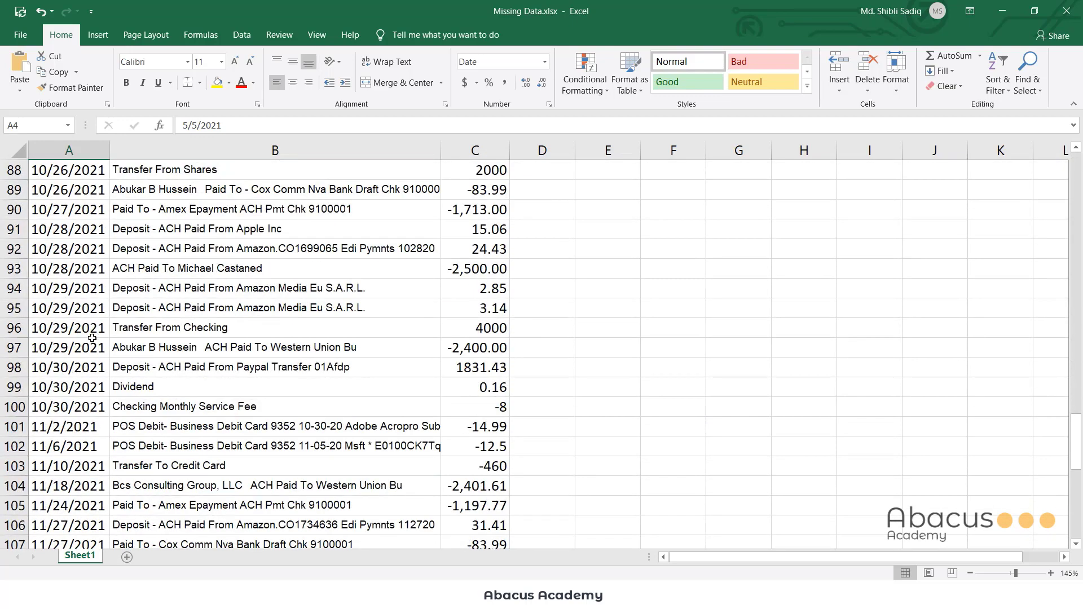
scroll(91, 348, up, 20)
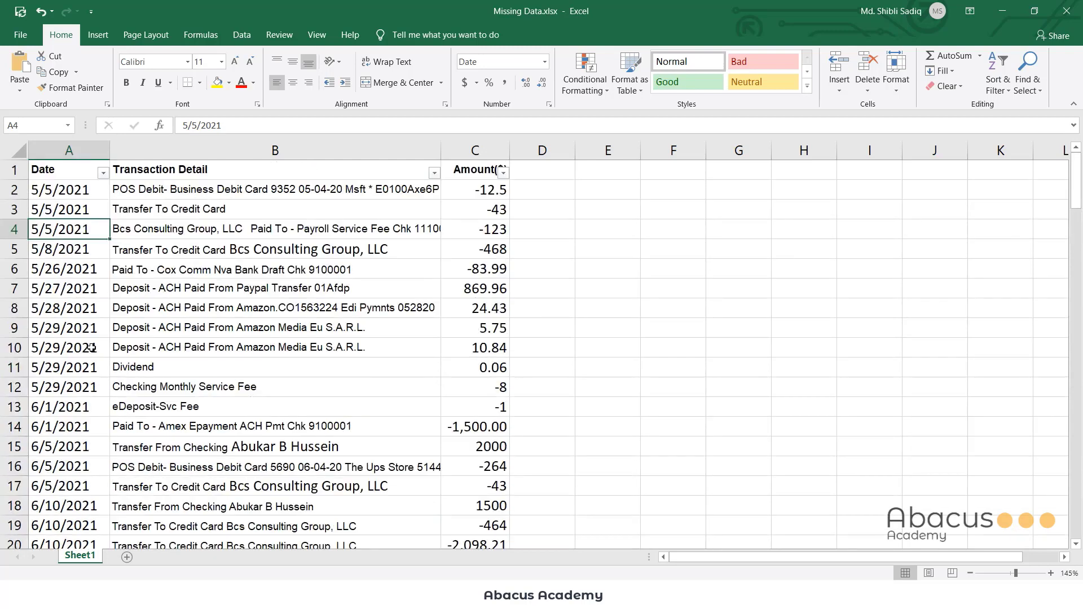
click(170, 150)
right_click(170, 150)
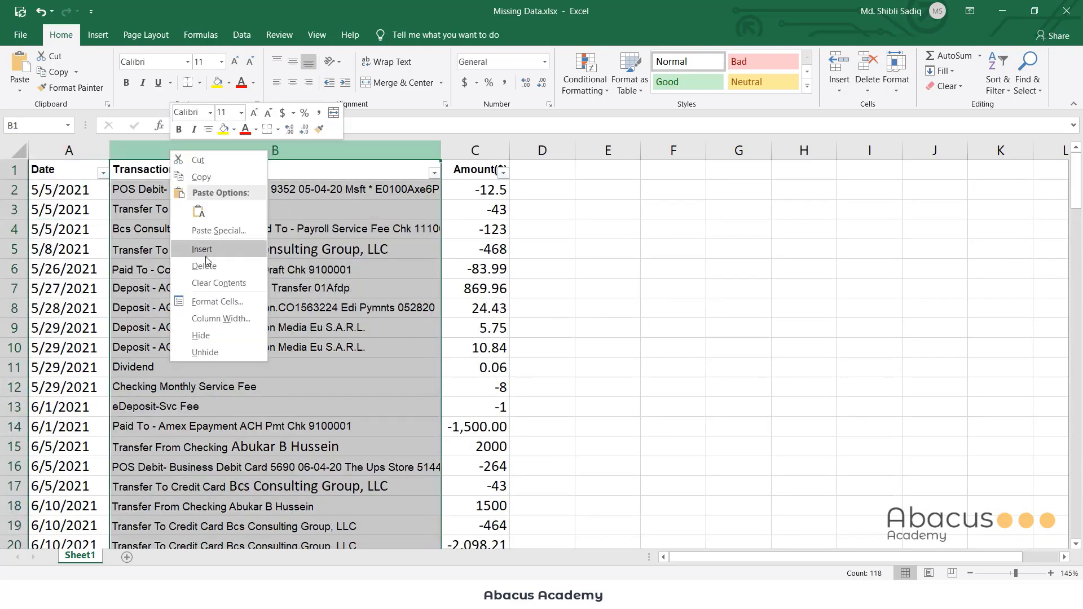
click(173, 248)
- Enter the formula =DATE(2020,MONTH(A2),DAY(A2)) in B2 to rebuild the first date with the year 2020
click(149, 192)
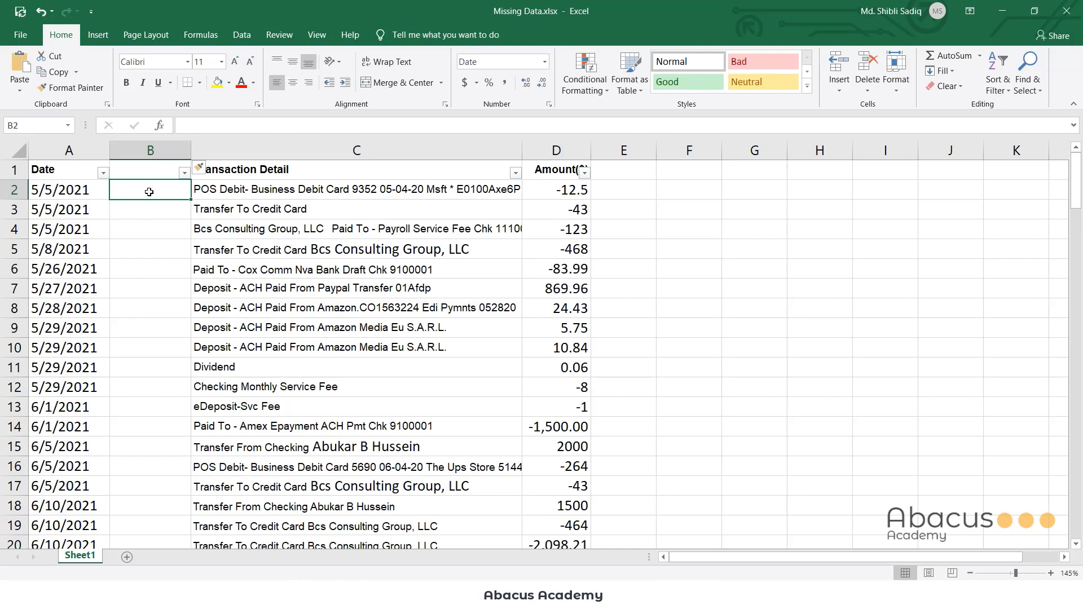
text(=date)
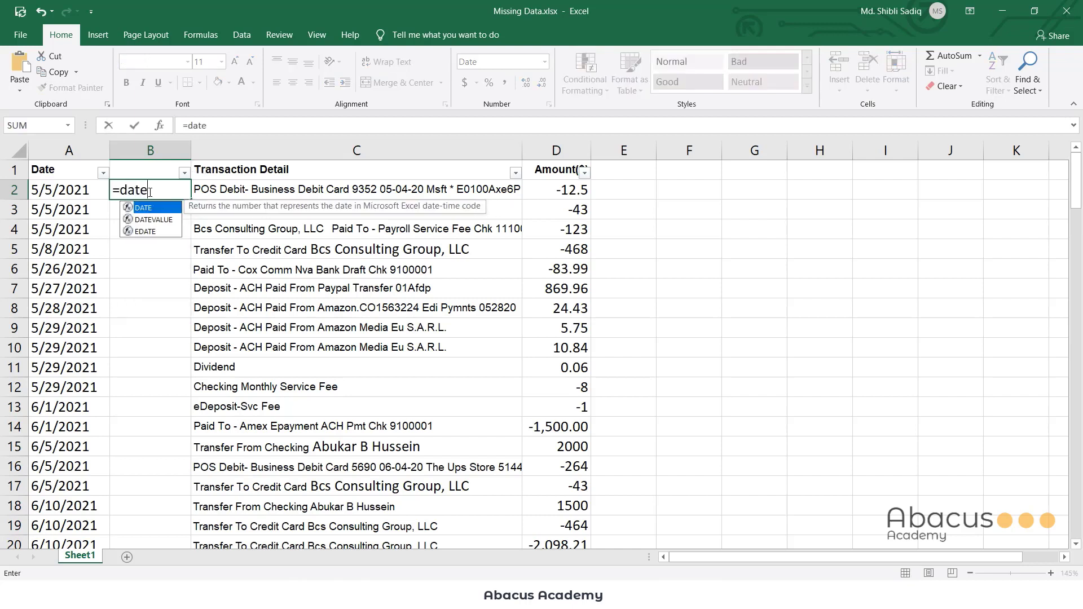
key(Tab)
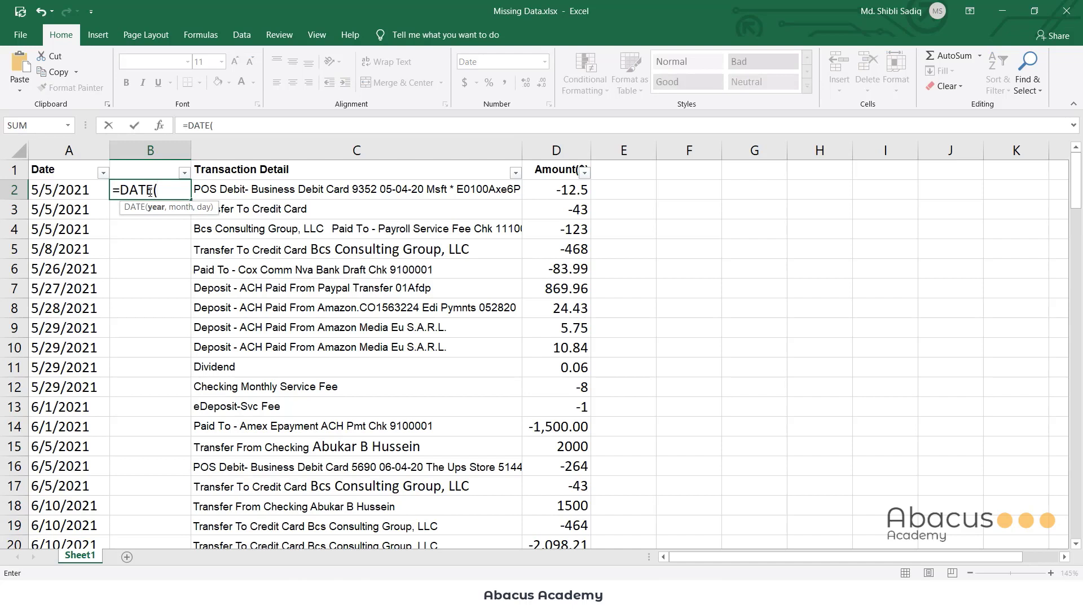
text(201)
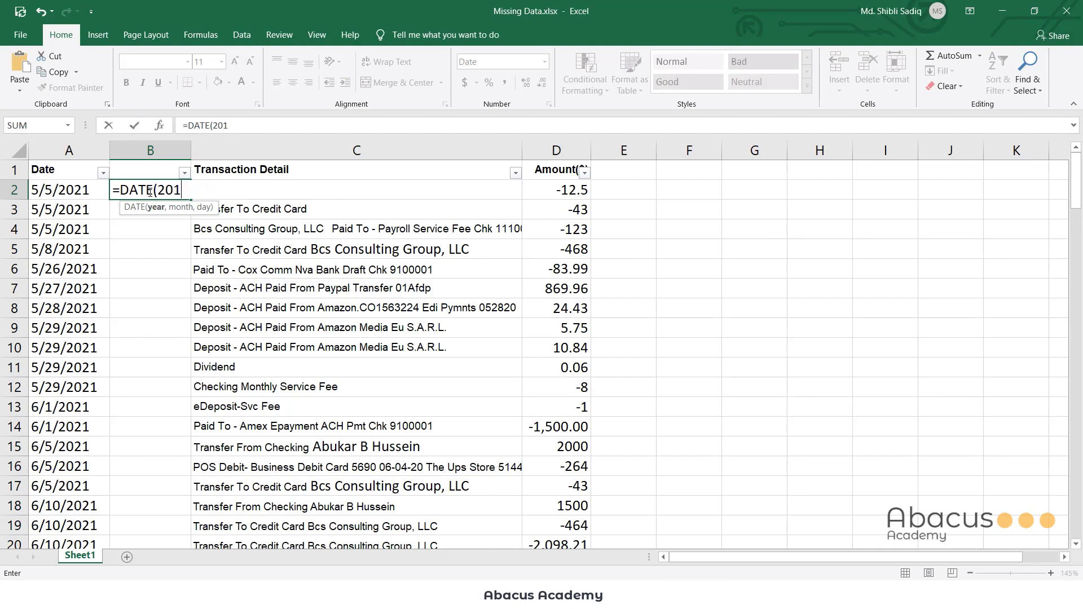
text(30,month)
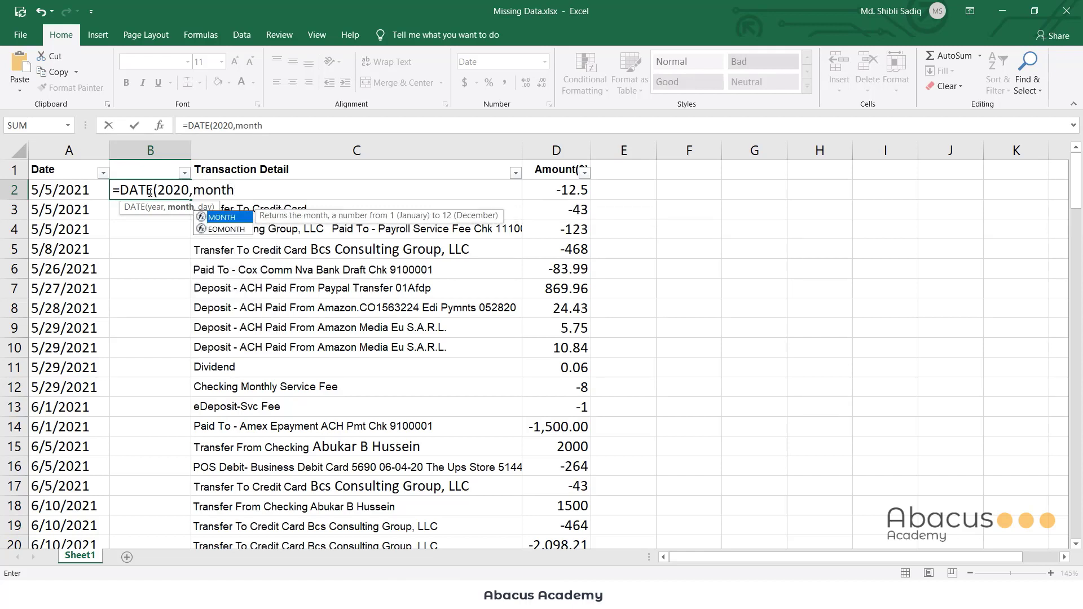
key(Tab)
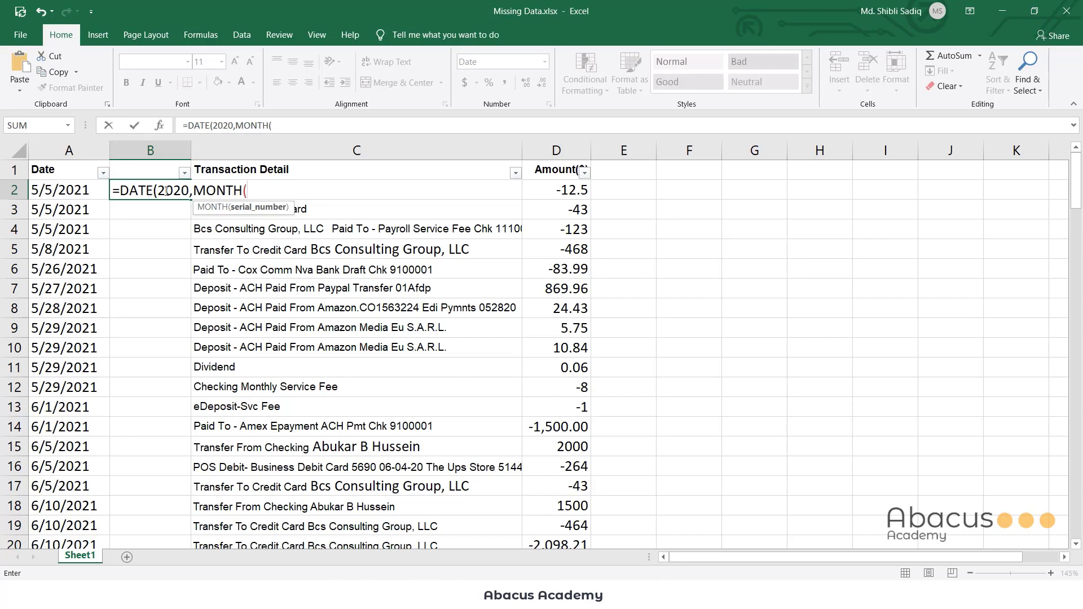
click(77, 190)
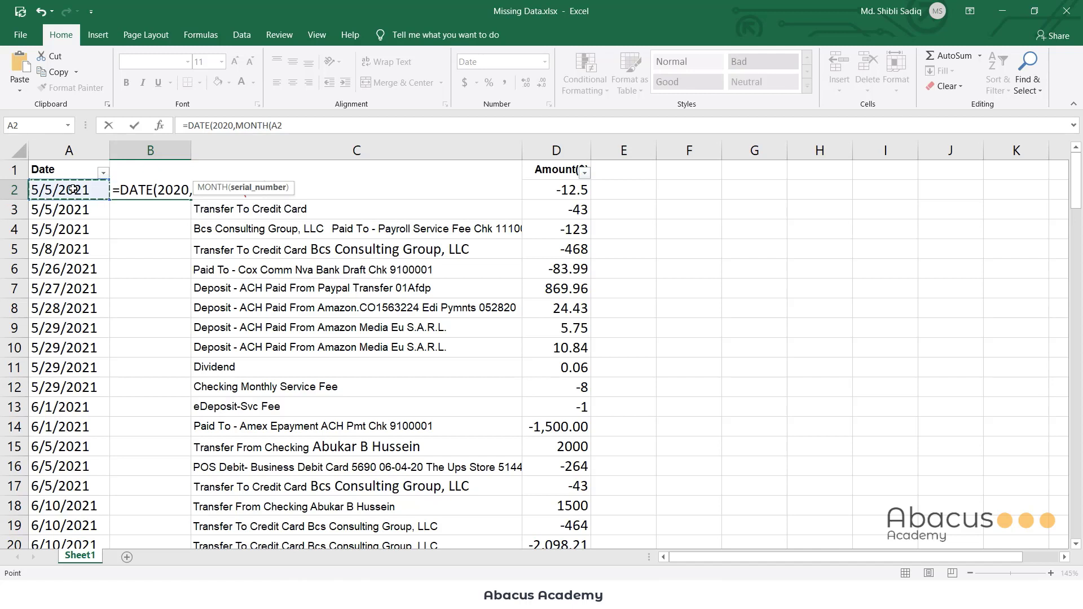
text())
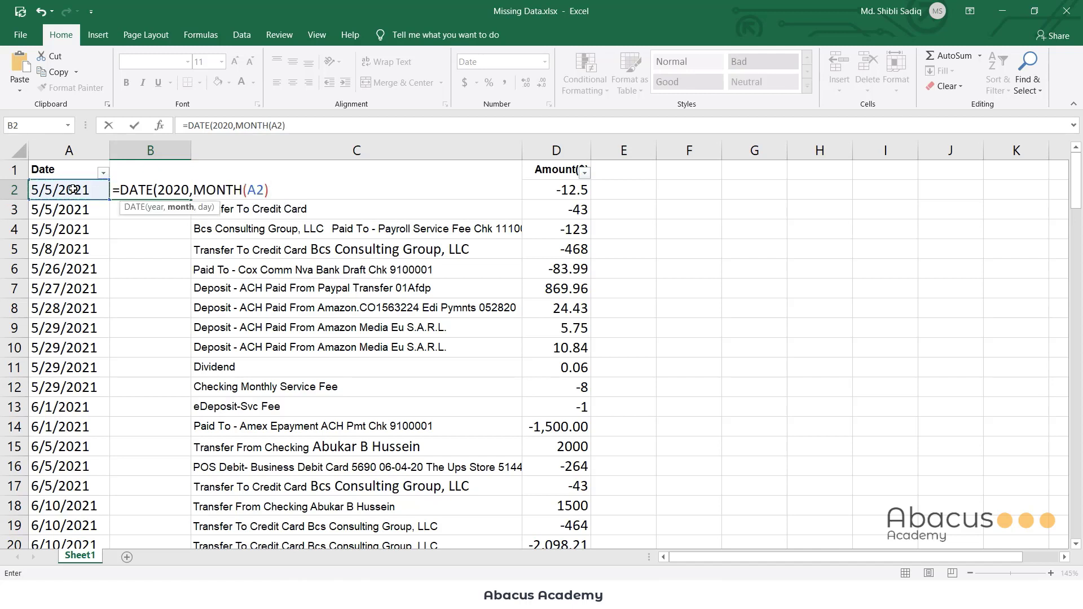
text(,day)
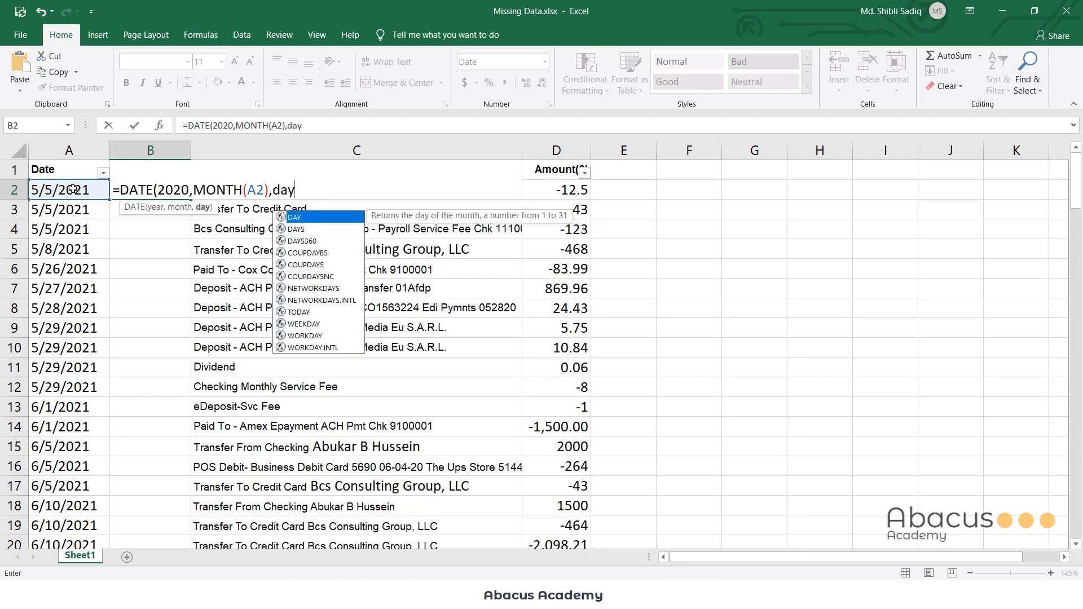
key(Tab)
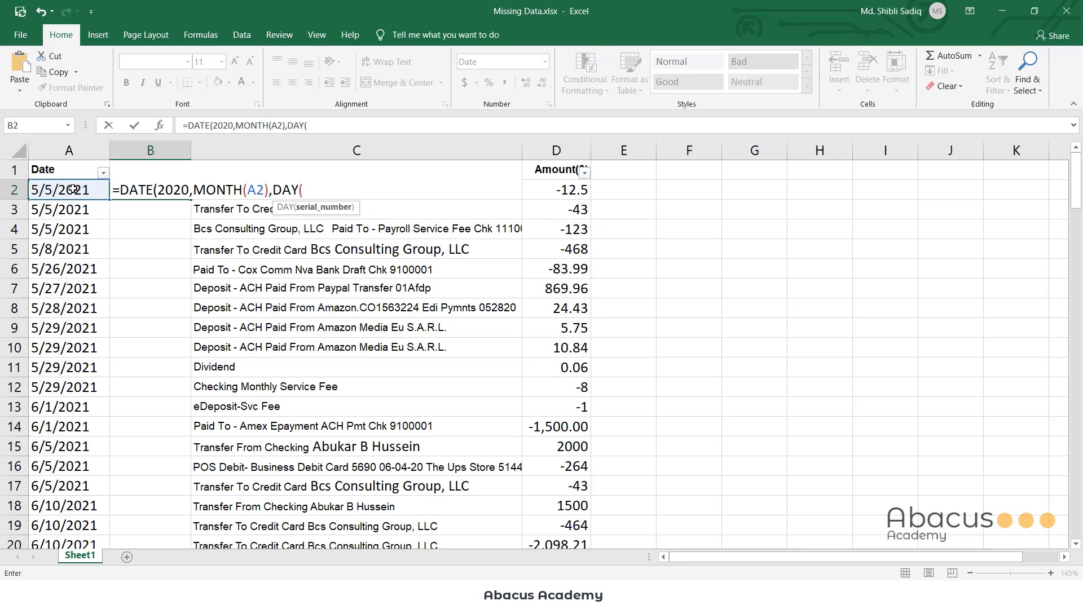
click(85, 194)
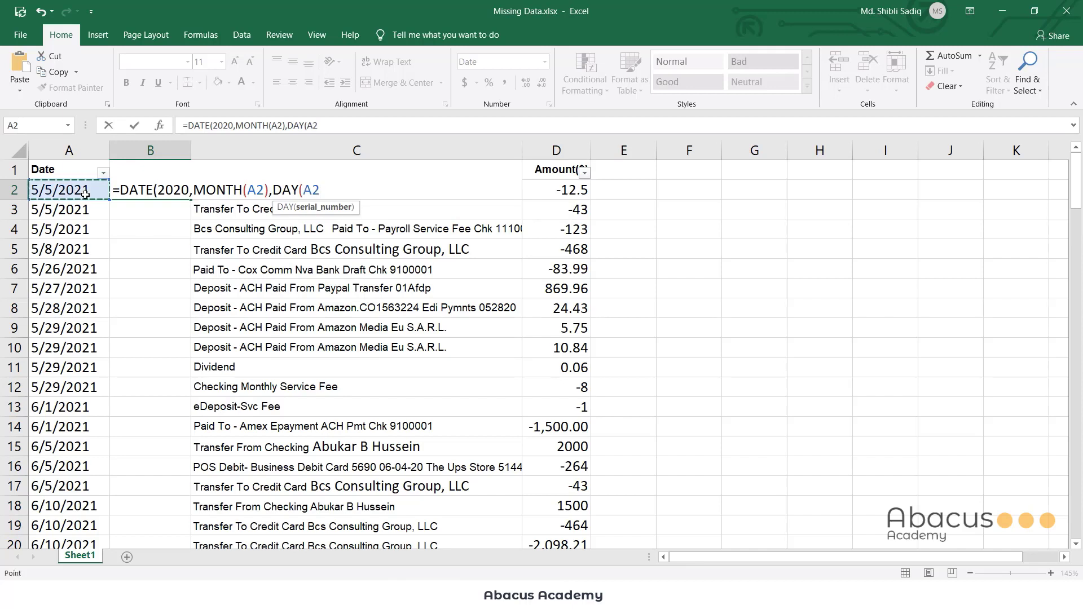
text())
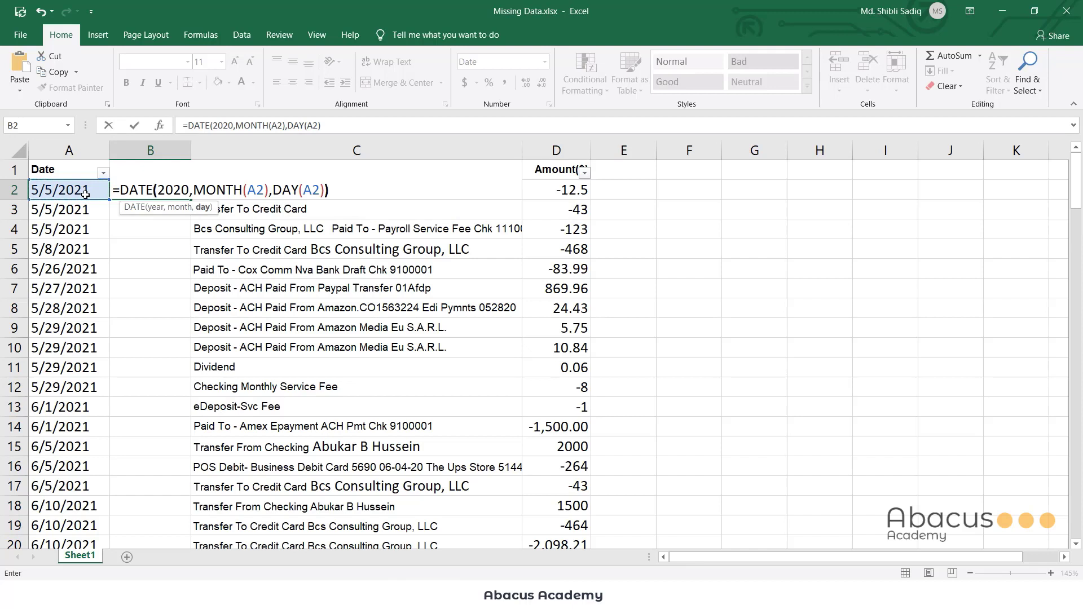
text())
key(Return)
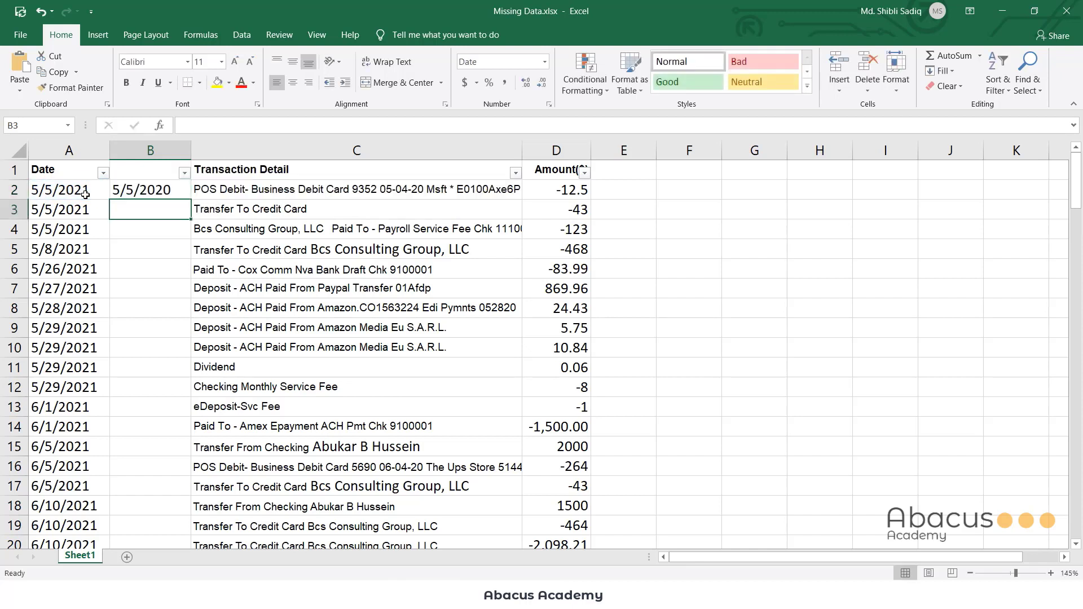
- Fill the DATE formula from B2 down to B118 and compare the last row's date with the original
click(149, 192)
drag(188, 199, 188, 508)
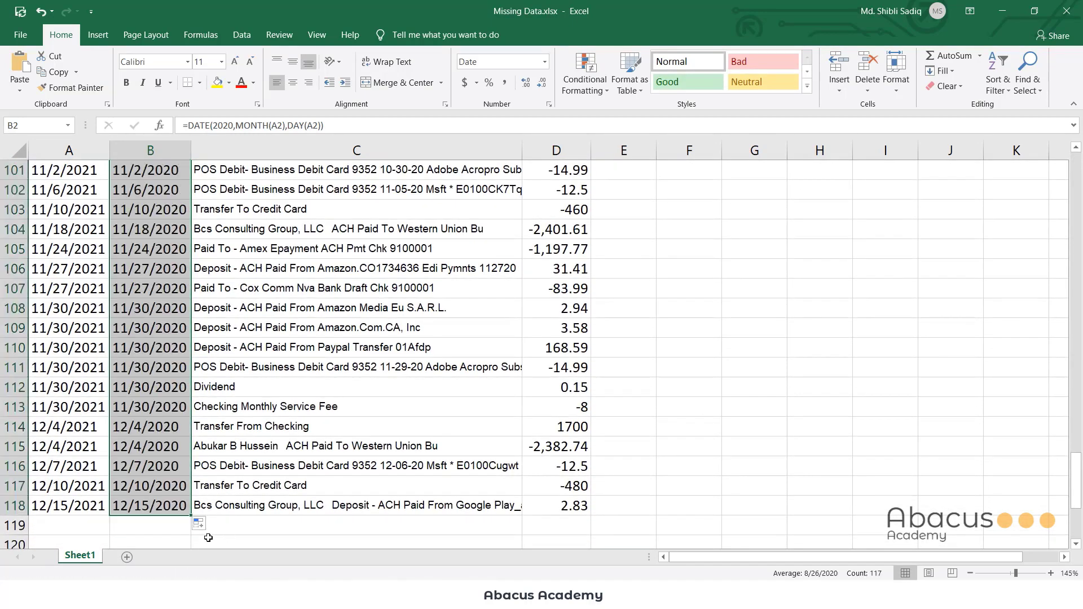
click(129, 511)
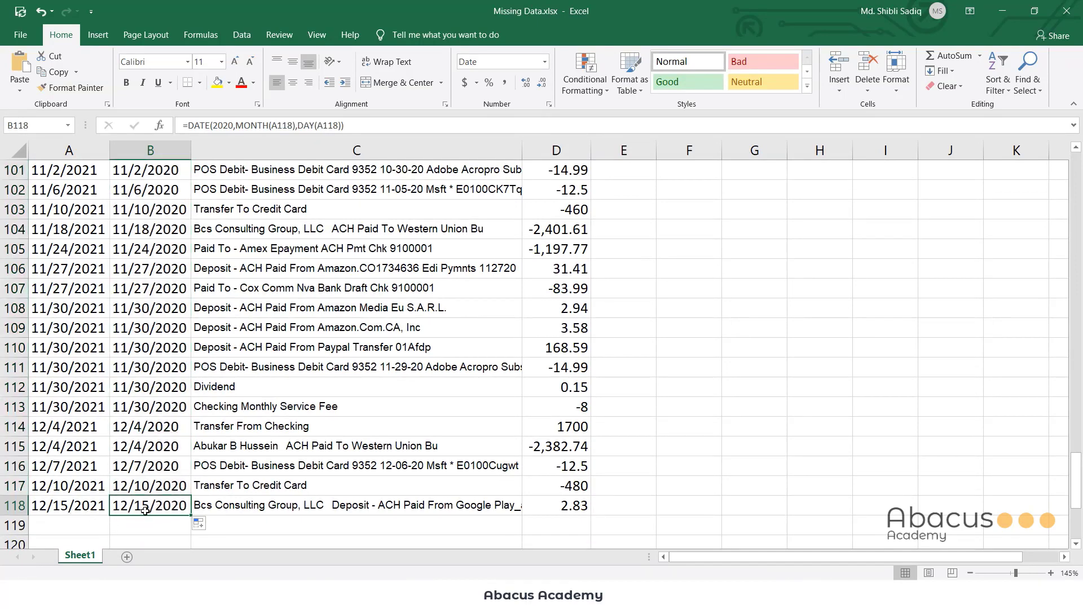
click(75, 513)
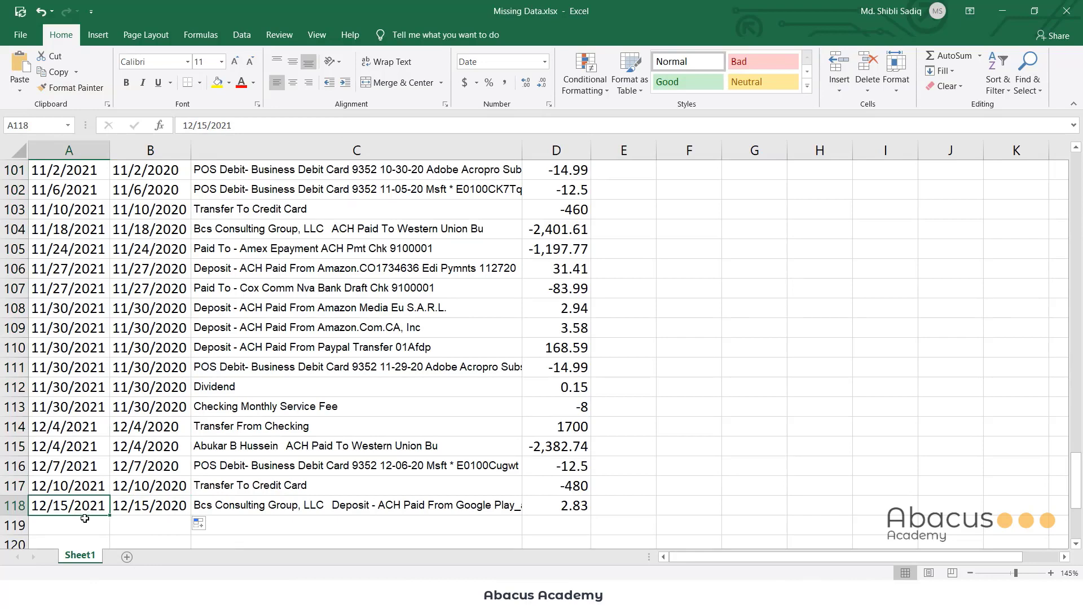
click(142, 511)
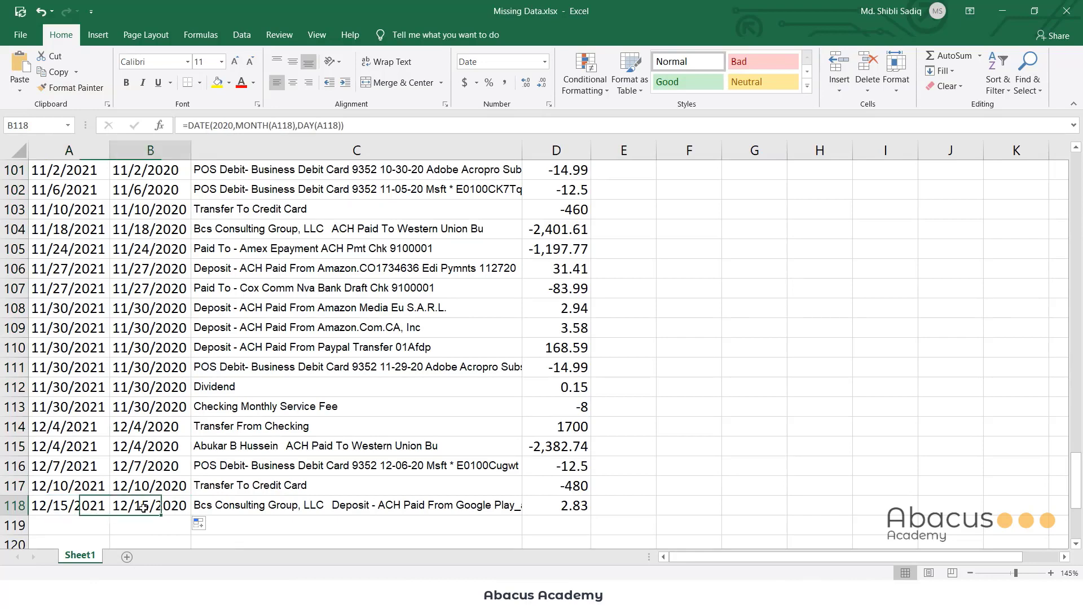
scroll(237, 485, up, 20)
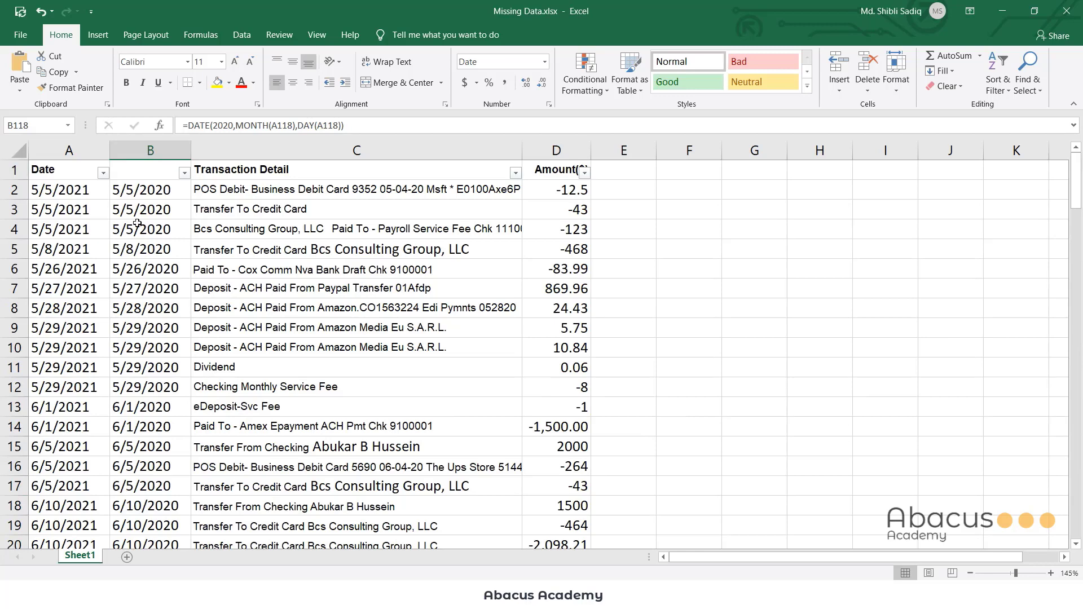
- Copy B2:B118 and paste it over itself as values to replace the formulas
drag(141, 186, 170, 498)
key(ctrl+c)
scroll(169, 498, up, 20)
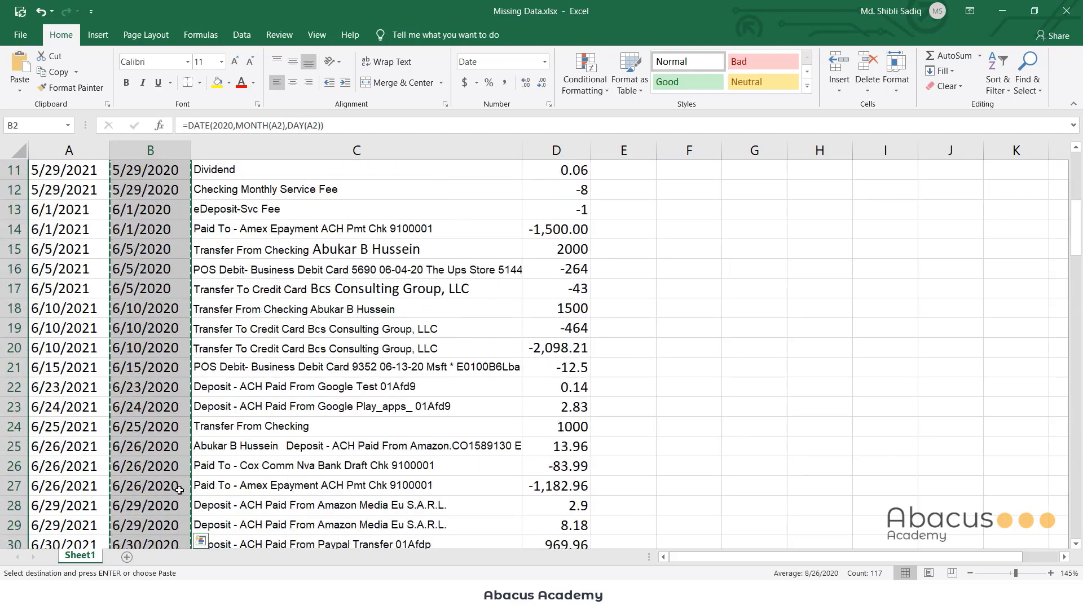
right_click(157, 185)
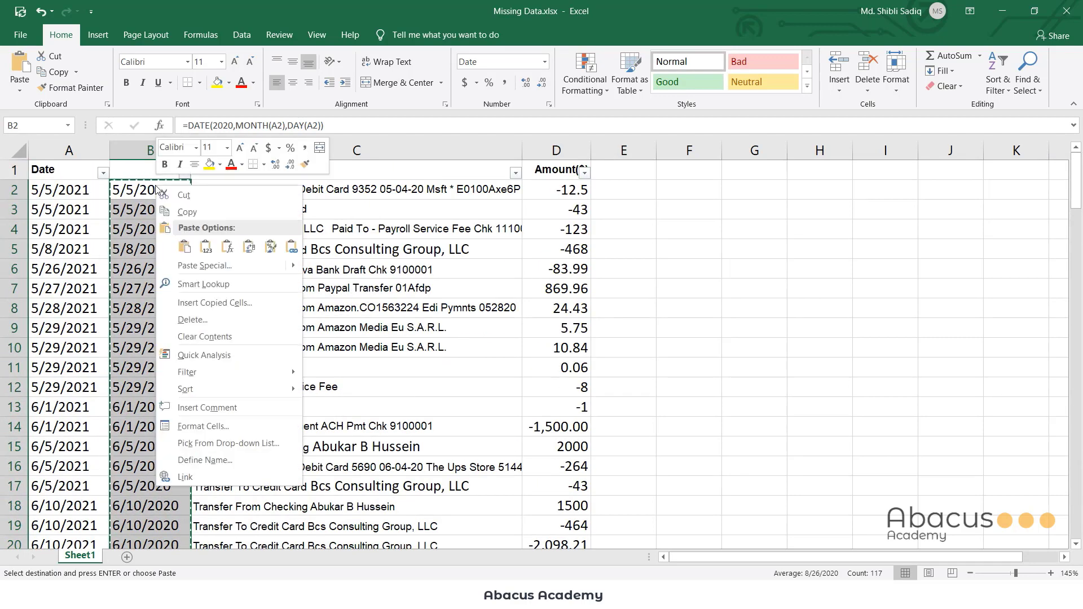
click(209, 268)
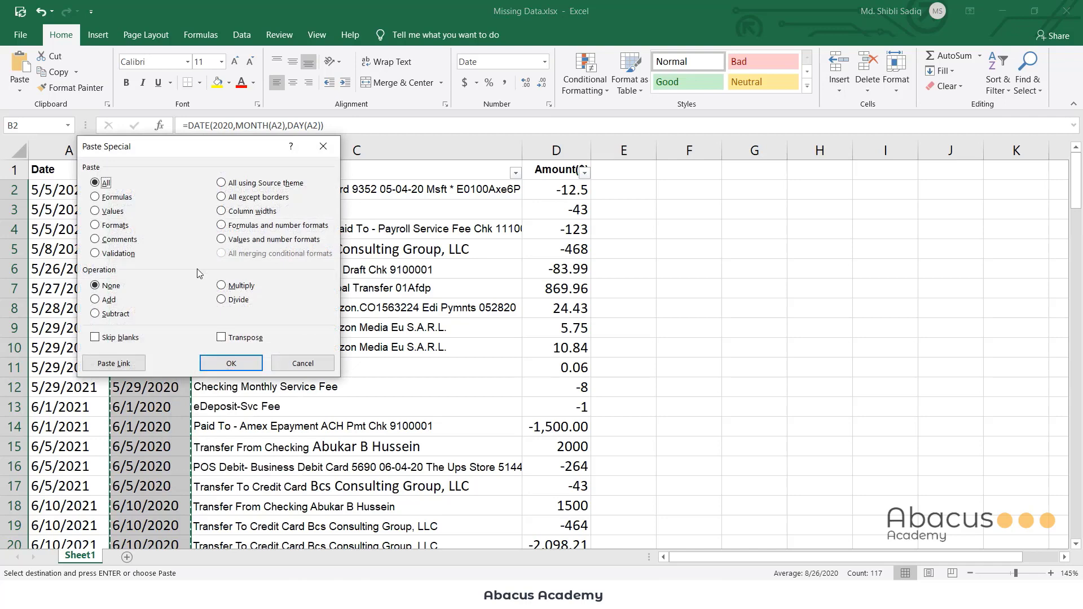
click(111, 211)
key(Return)
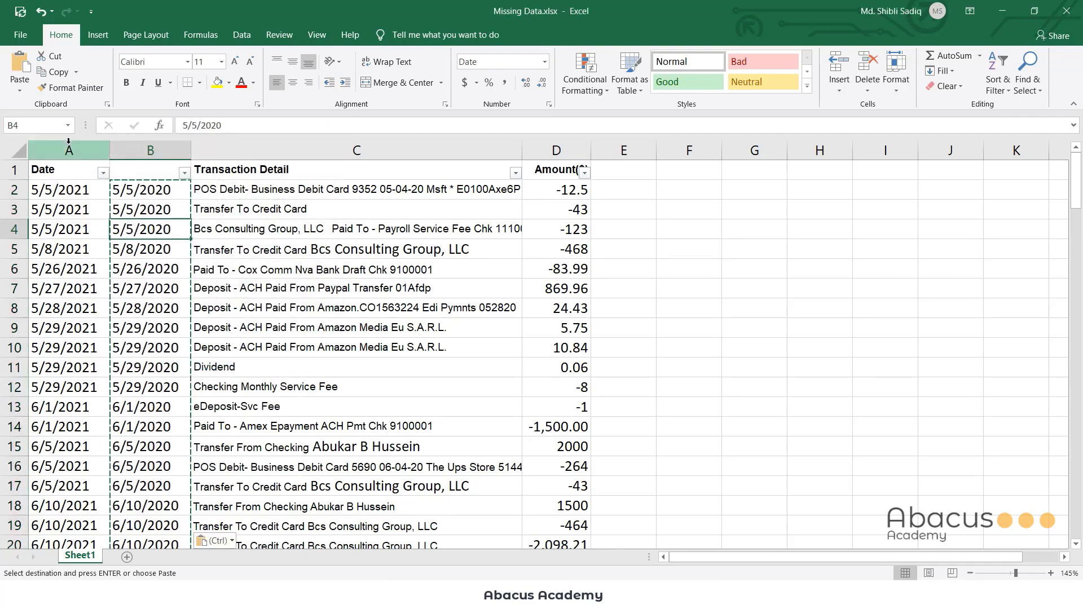
- Delete the original Date column and enter the header Date in A1 above the corrected dates
click(68, 148)
right_click(68, 149)
click(99, 264)
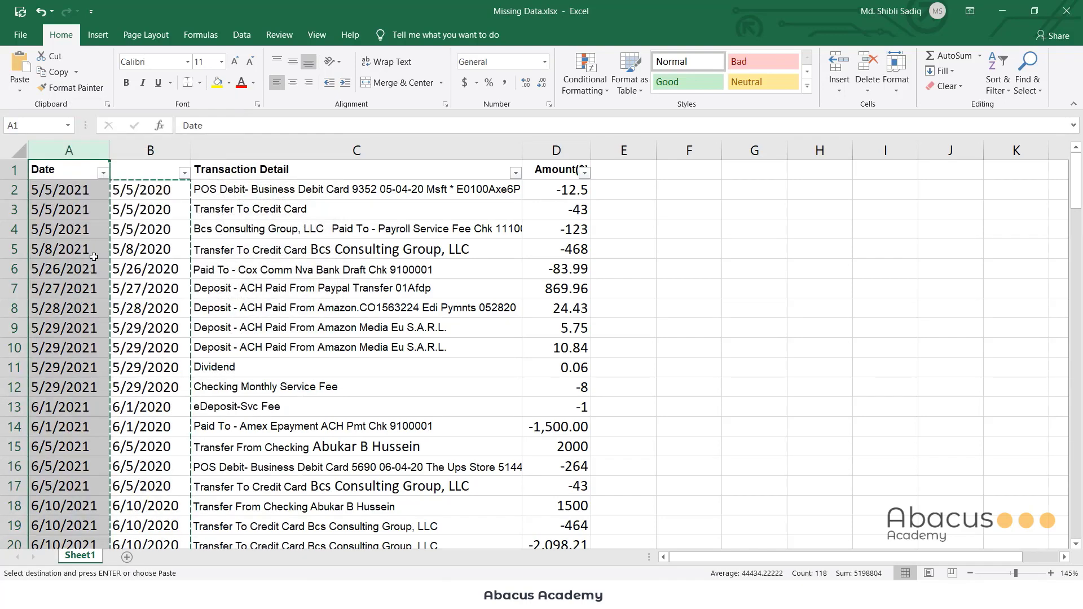
click(72, 172)
text(Da)
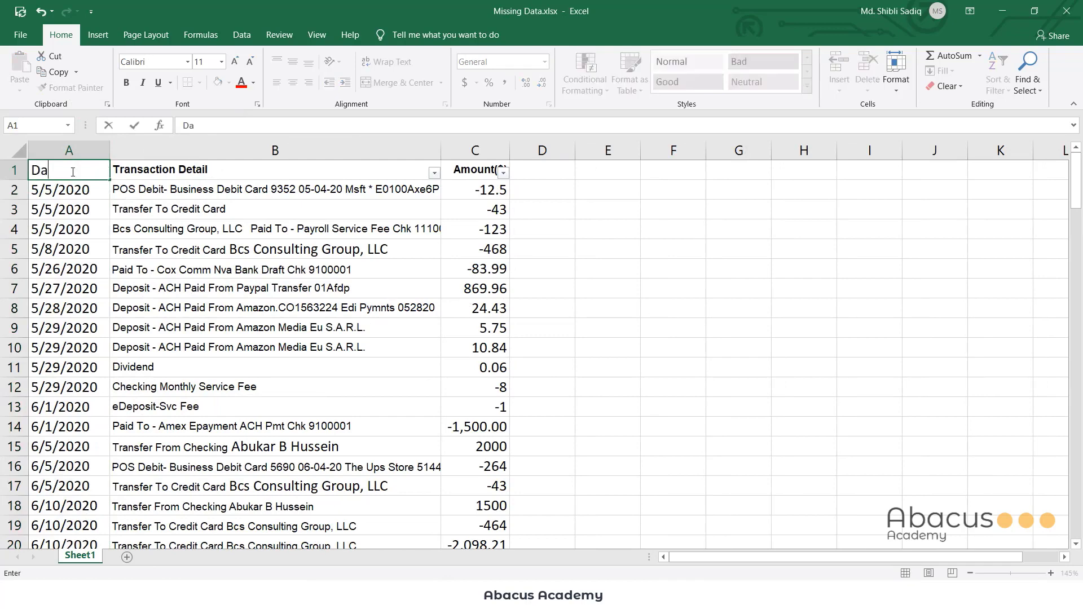
key(Tab)
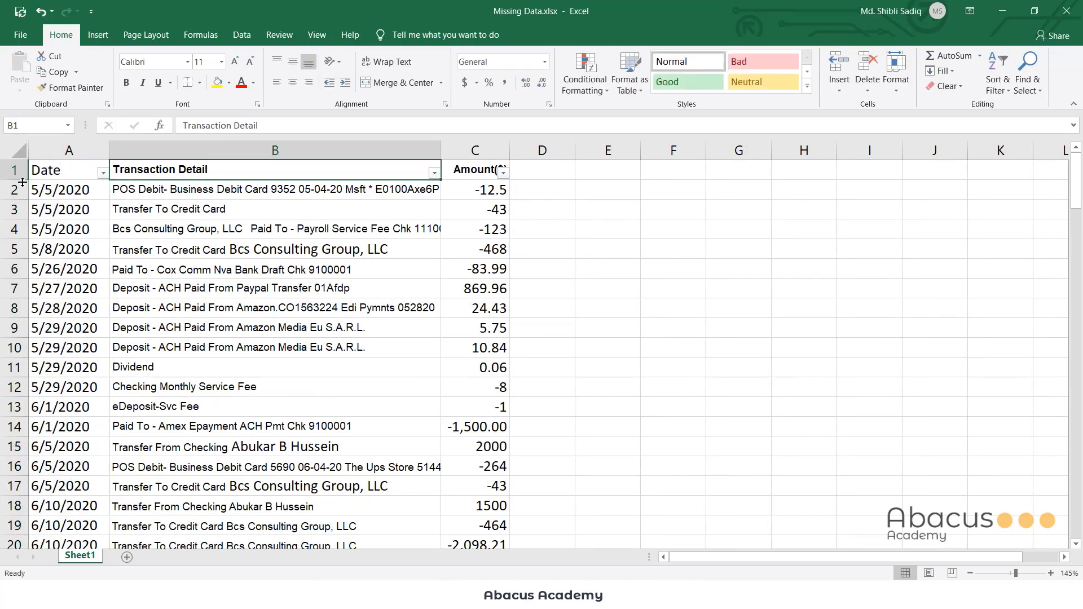
- Examine the years and months listed in the Date column's filter, and close it without filtering
click(103, 172)
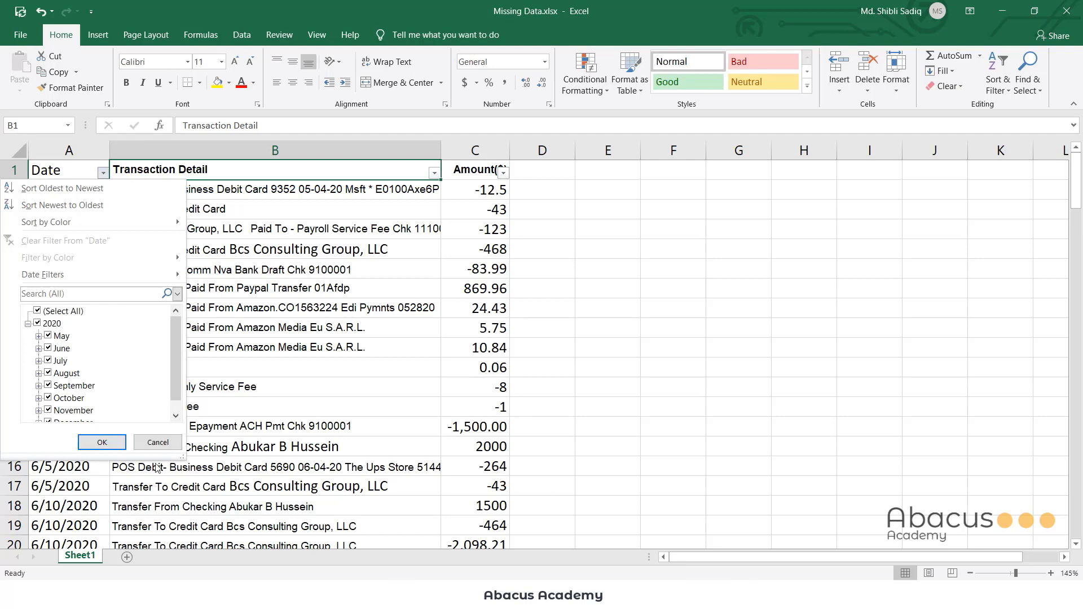
drag(185, 458, 244, 552)
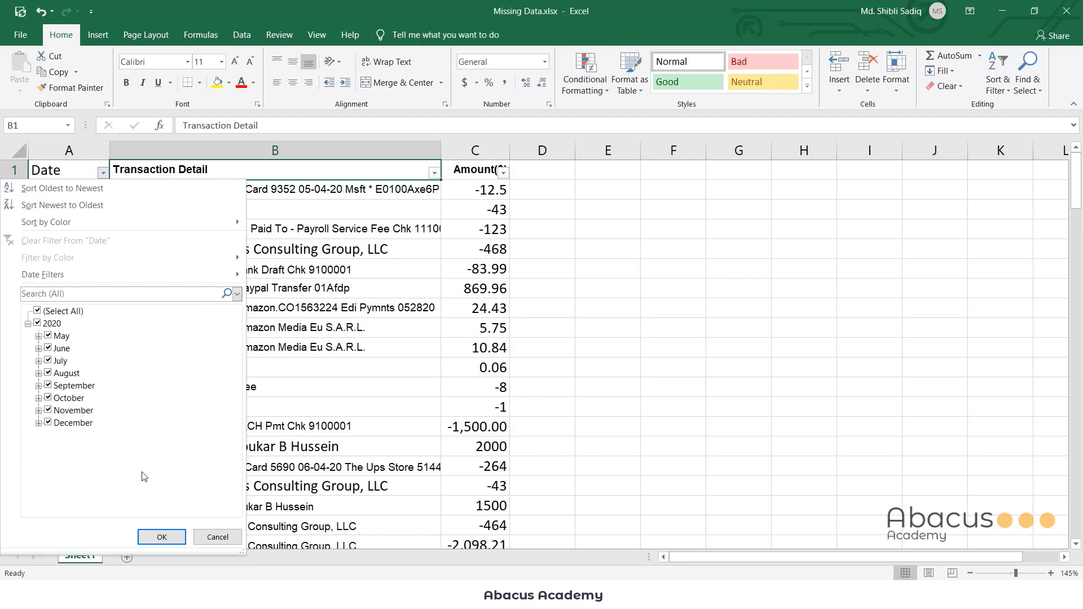
click(218, 537)
key(Down)
key(Down)
key(Down)
key(Down)
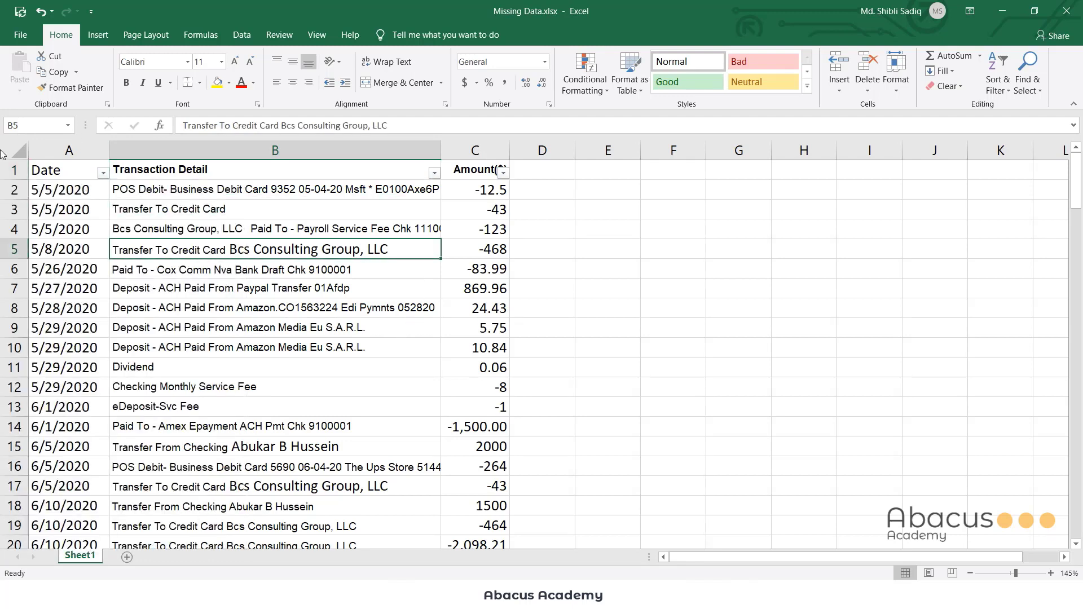